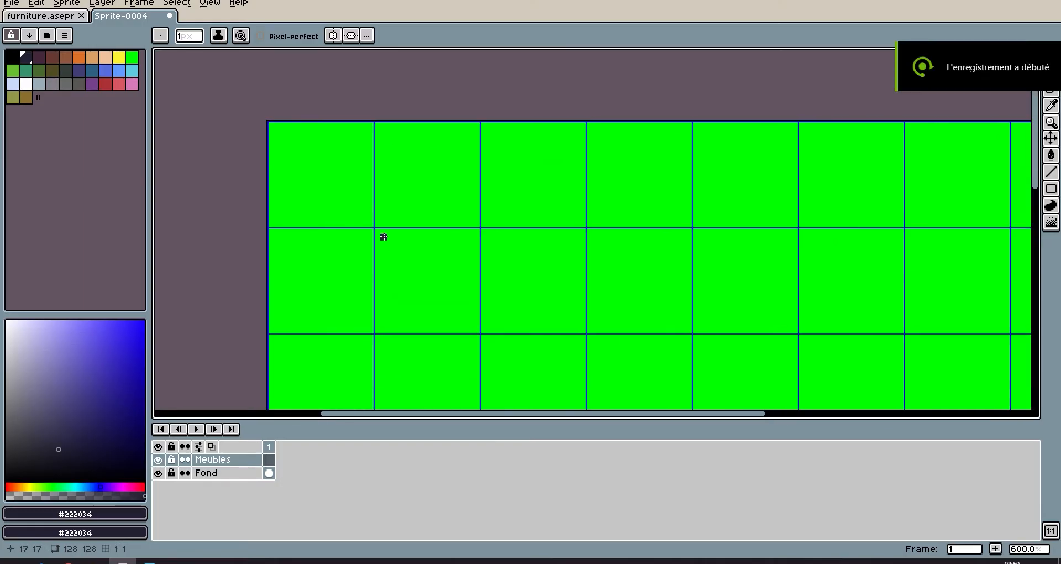
Outline the second-row, second-column grid cell in #222034 and recolour its top and upper sides with brown #522f17 sampled from the furniture sprite.
scroll(408, 249, up, 3)
mouse_move(292, 206)
mouse_down()
mouse_move(293, 84)
mouse_move(322, 349)
mouse_move(292, 349)
mouse_up()
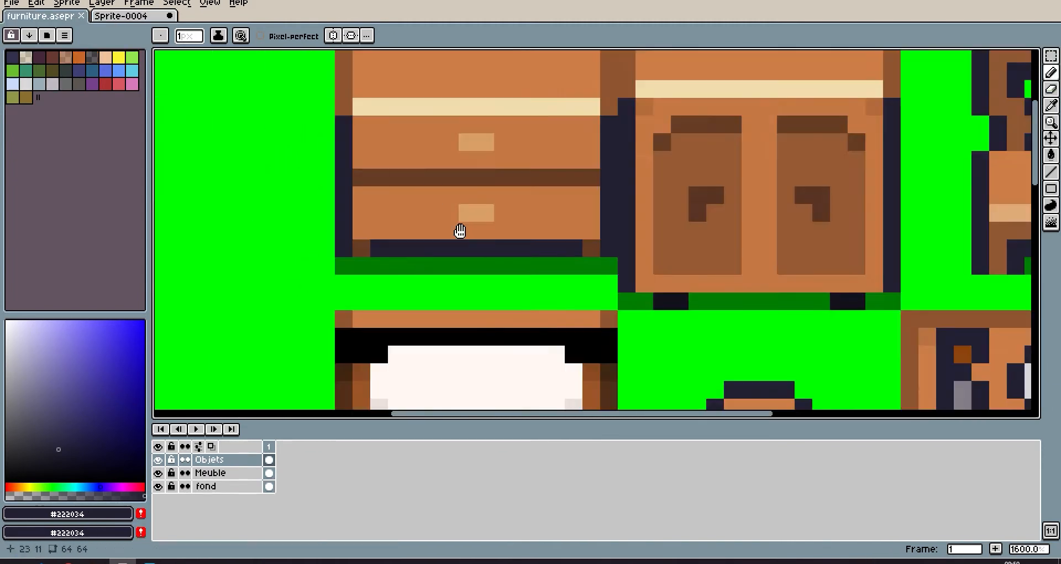
scroll(457, 229, up, 3)
click(329, 247)
key(ctrl+Tab)
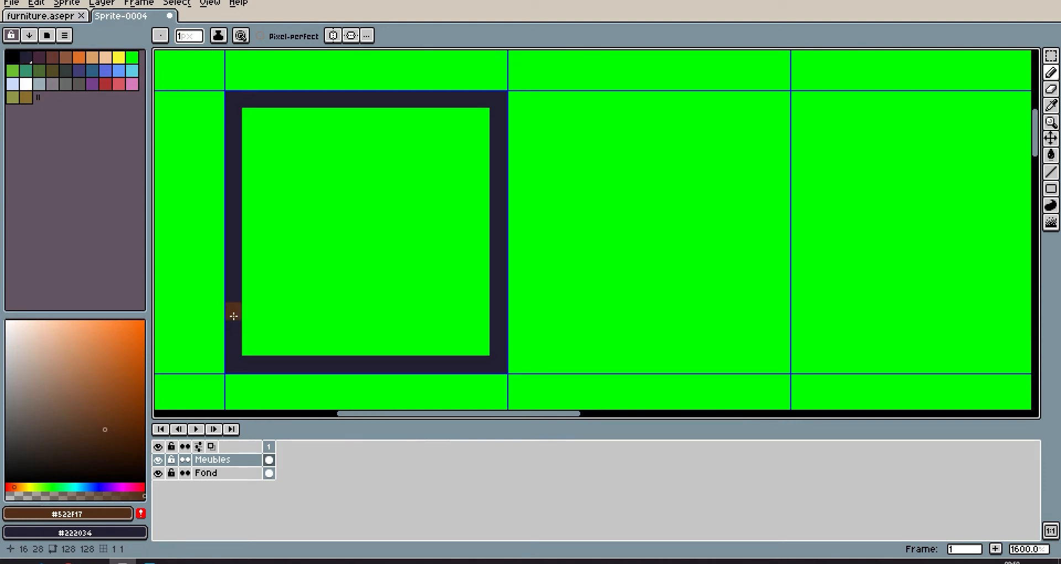
mouse_move(231, 126)
mouse_down()
mouse_move(514, 100)
mouse_move(500, 315)
mouse_up()
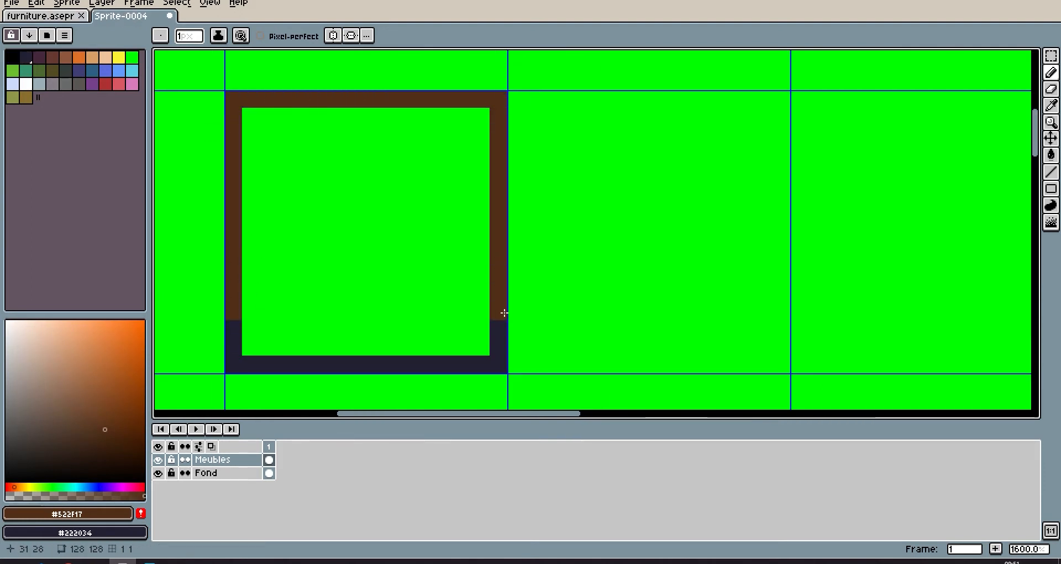
Fill the area inside the brown part of the frame with orange #d4834a.
scroll(269, 240, left, 2)
click(96, 346)
mouse_move(309, 310)
mouse_down()
mouse_move(532, 174)
mouse_move(305, 301)
mouse_up()
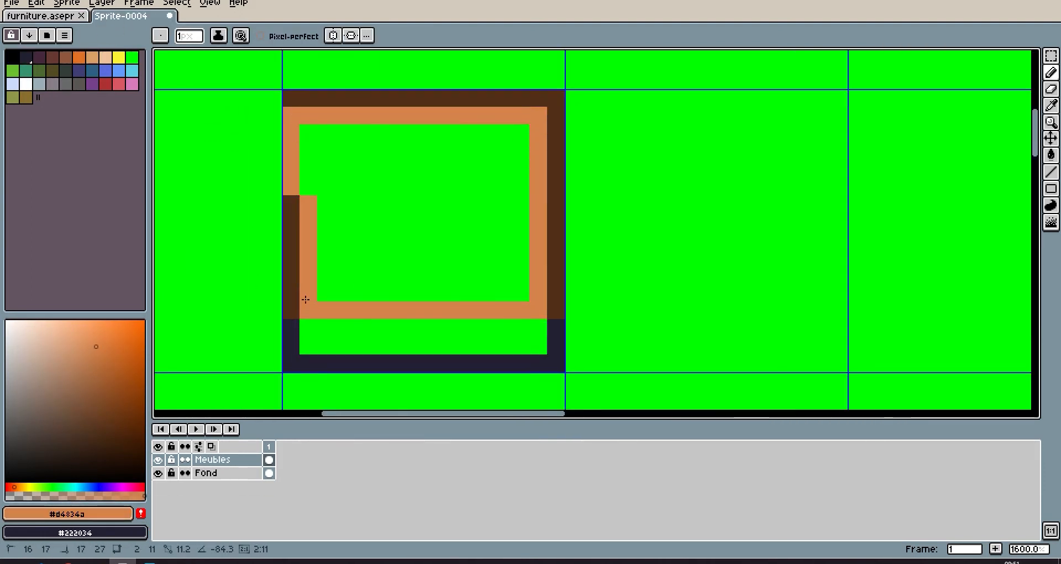
key(g)
click(366, 199)
Paint a one-pixel highlight strip in #e0ac89 along the bottom of the orange area.
key(i)
key(b)
drag(680, 170, 653, 176)
key(F4)
click(733, 65)
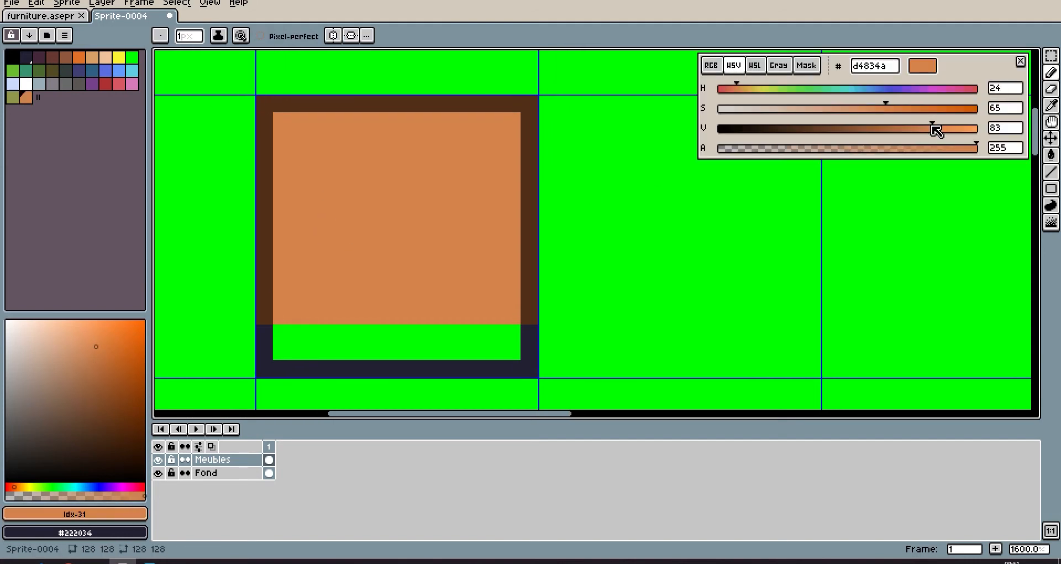
drag(851, 113, 846, 113)
drag(282, 315, 504, 314)
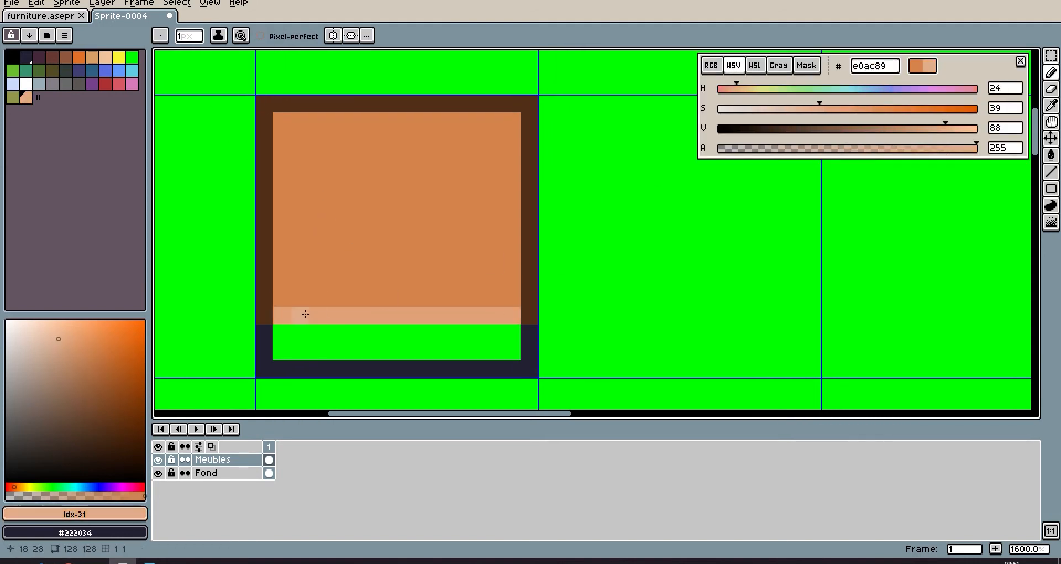
key(g)
click(307, 315)
Darken the orange to #995d36 and fill the gap beneath the highlight strip with it.
scroll(406, 356, down, 1)
key(i)
click(407, 254)
click(905, 129)
click(353, 350)
click(874, 128)
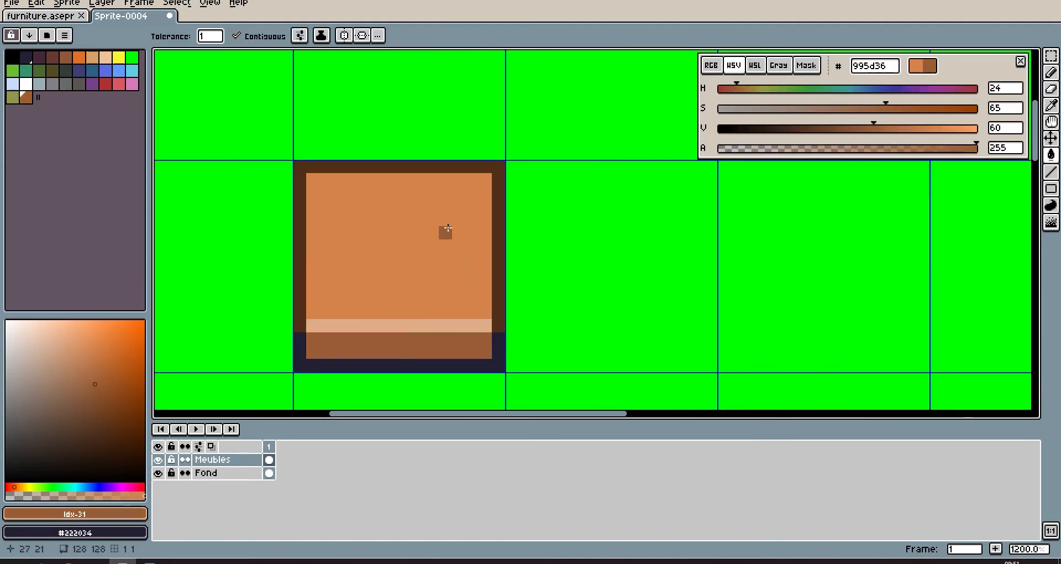
Recolour the remaining dark blue outline at the bottom of the bed to black.
drag(369, 334, 385, 242)
scroll(385, 242, up, 2)
alt+click(398, 305)
drag(873, 128, 713, 130)
click(492, 305)
Add a brown #995d36 foot pixel at each end of the bed's bottom row.
alt+click(432, 255)
key(b)
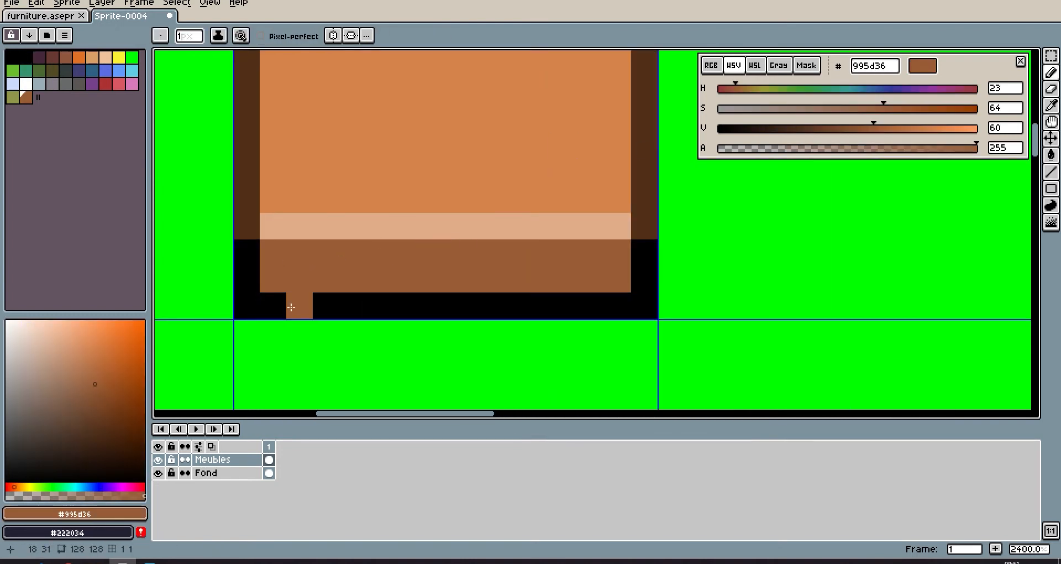
scroll(314, 254, down, 2)
Paint the top three pixel rows of the bed black across its full width.
alt+click(308, 362)
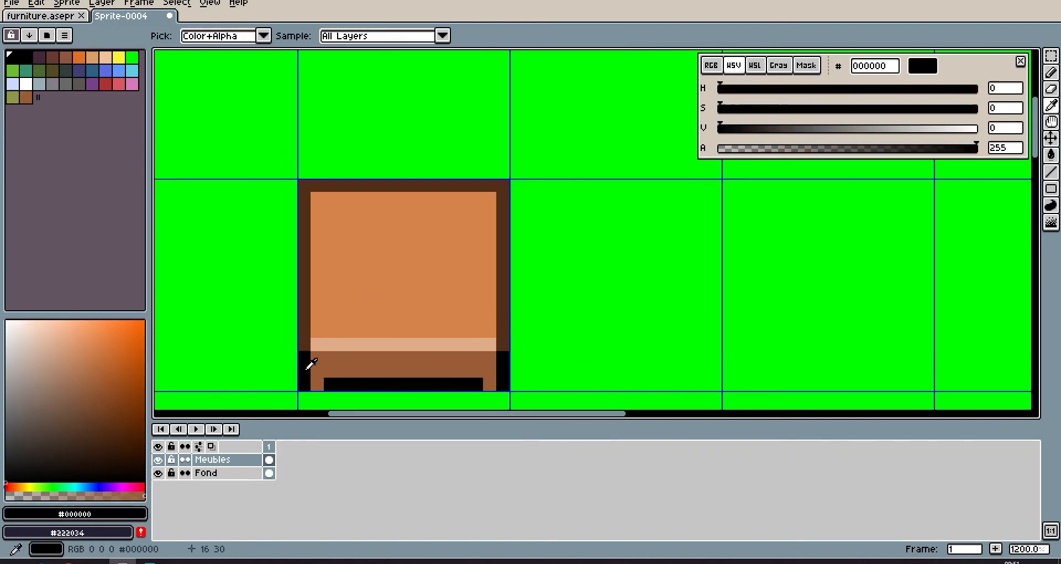
scroll(304, 183, up, 1)
mouse_move(301, 182)
mouse_down()
mouse_move(560, 192)
mouse_move(311, 183)
mouse_move(310, 209)
mouse_move(493, 231)
mouse_up()
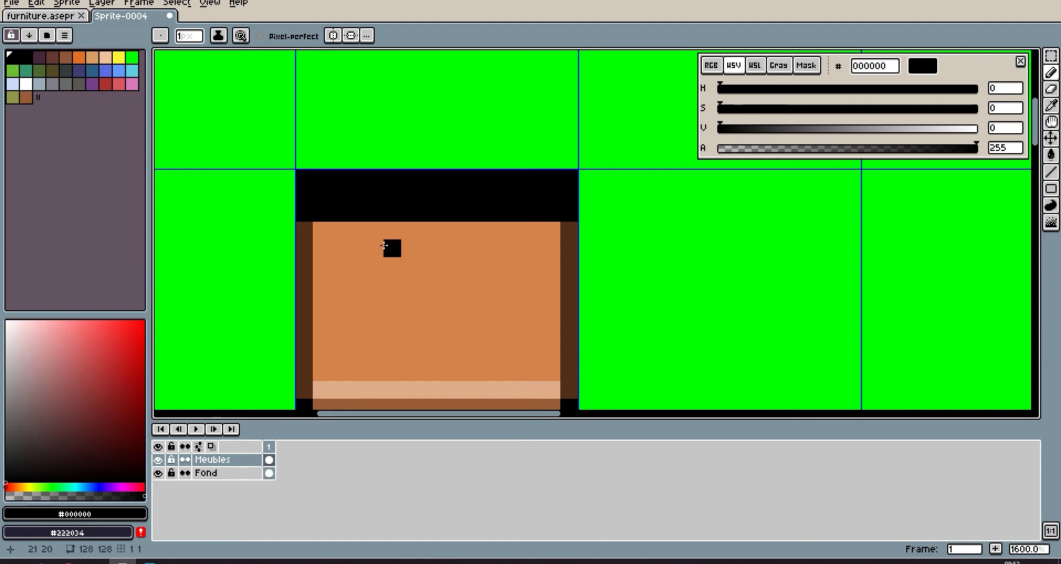
Paint a white #ffffff pillow on the upper bed, with a narrower top row extending into the black band.
scroll(497, 334, down, 1)
click(26, 83)
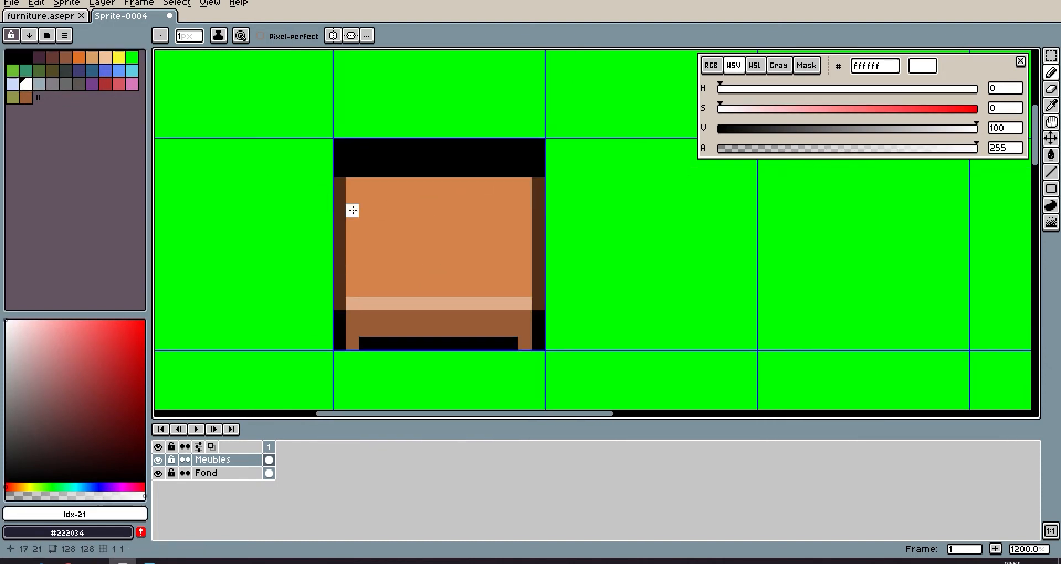
scroll(357, 208, up, 1)
click(371, 177)
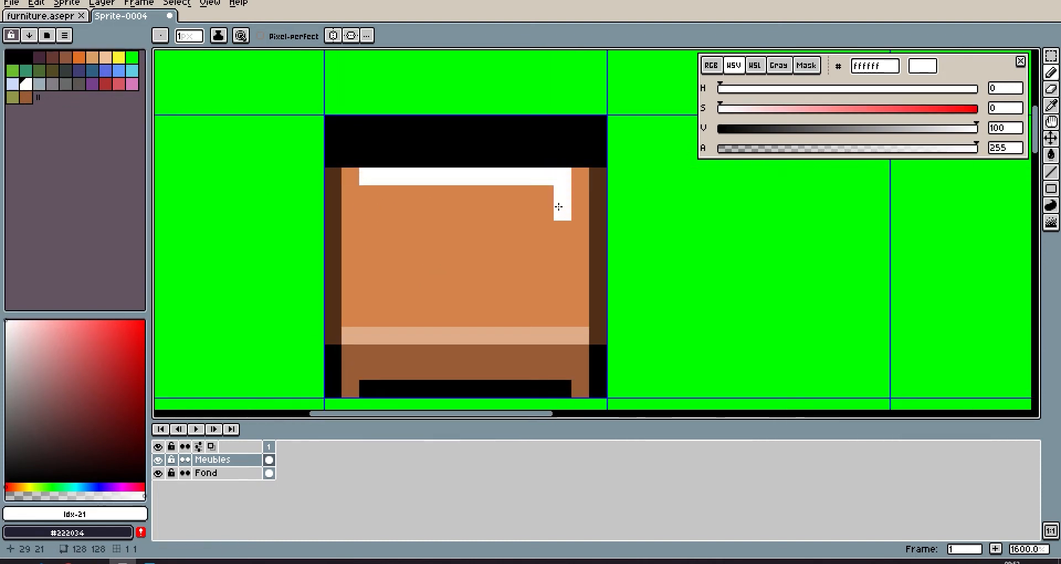
drag(382, 221, 368, 191)
scroll(479, 184, down, 4)
scroll(355, 196, up, 7)
alt+click(355, 197)
scroll(407, 182, down, 6)
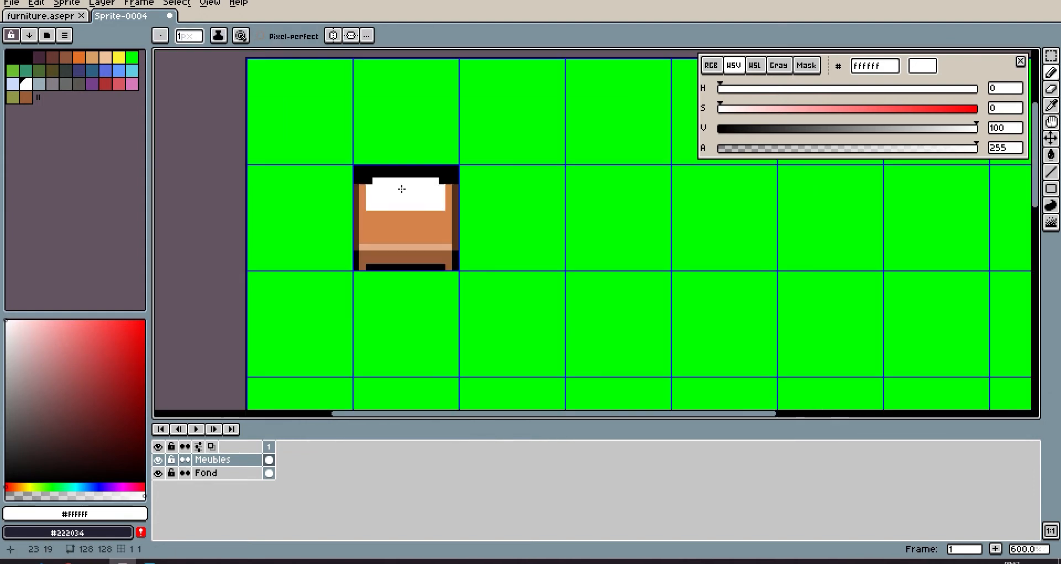
Select the black band with the white pillow and move them down one pixel.
scroll(416, 203, up, 1)
scroll(352, 118, up, 1)
alt+click(386, 261)
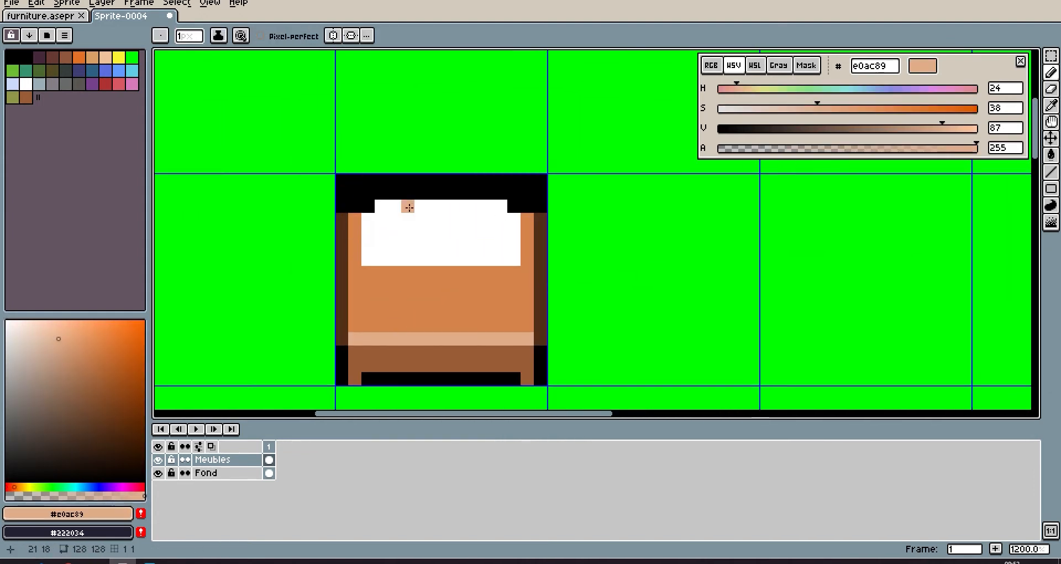
drag(409, 208, 381, 164)
click(1051, 56)
drag(299, 109, 569, 218)
key(Down)
click(447, 109)
Paint a full-width orange #d4834a rail in the empty pixel row above the black band.
key(b)
scroll(386, 166, up, 1)
alt+click(351, 340)
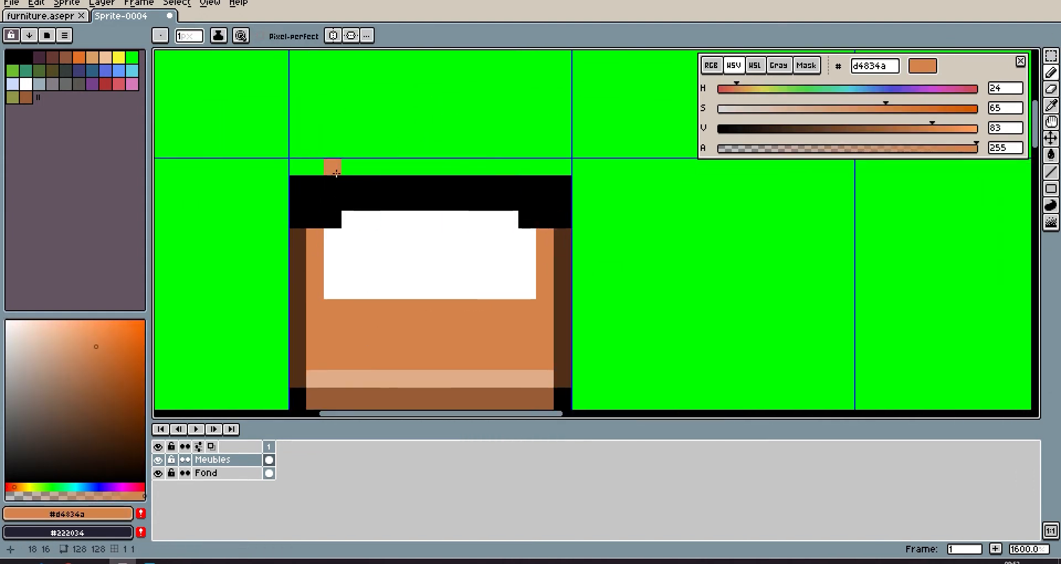
drag(293, 166, 567, 166)
scroll(379, 254, down, 5)
scroll(433, 225, up, 4)
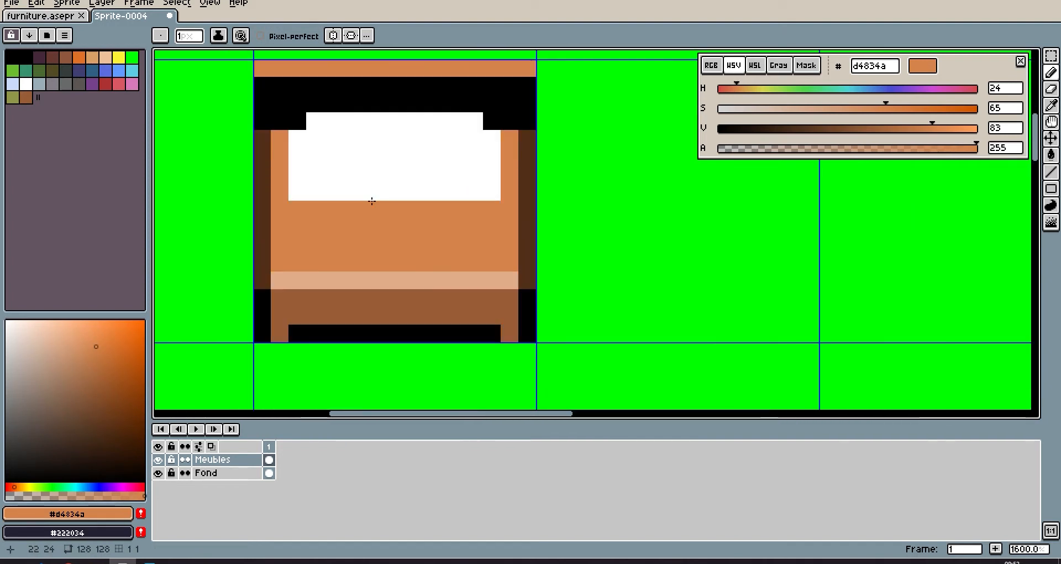
Shade the pillow's lower corners with grey #dbdbdb, using alpha 145 for the softer pixels beside them.
click(26, 84)
click(941, 131)
drag(414, 228, 431, 267)
click(865, 148)
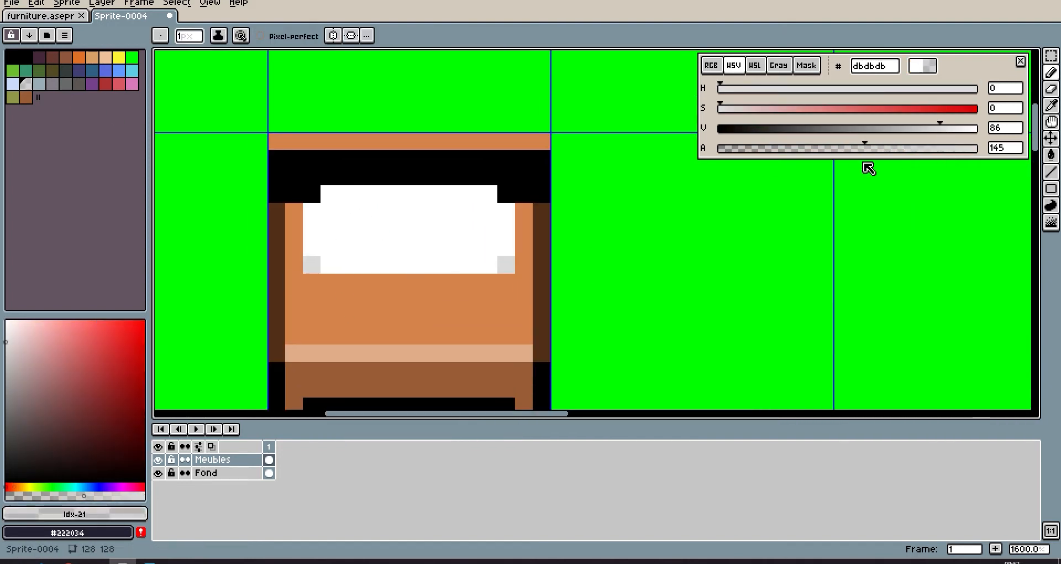
scroll(387, 237, down, 3)
scroll(294, 232, up, 3)
Shade the narrow strips on both sides of the pillow with brown #a15c2f at alpha 209.
alt+click(293, 232)
click(935, 148)
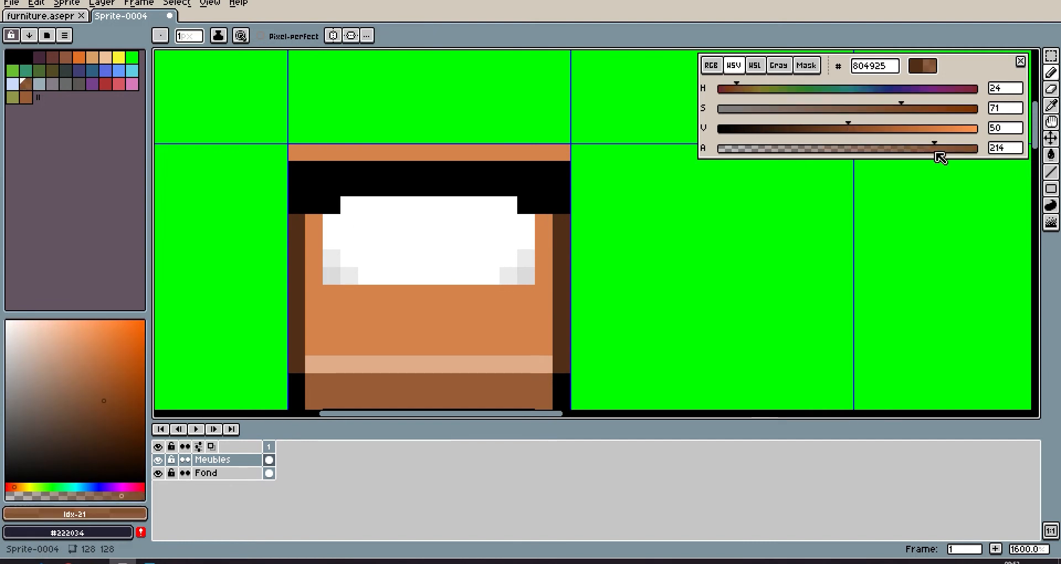
scroll(313, 272, down, 4)
scroll(397, 232, up, 6)
click(881, 128)
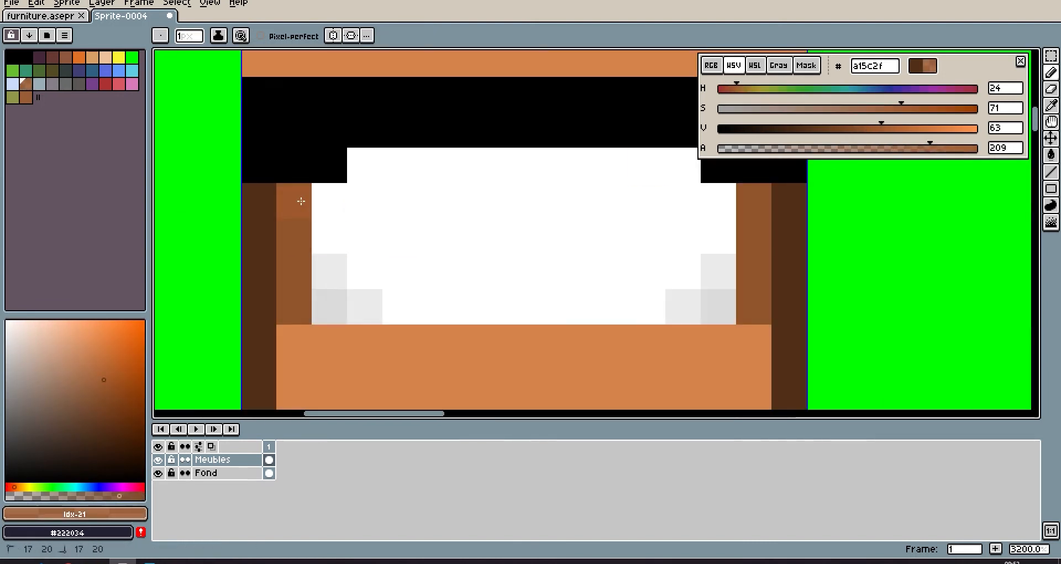
scroll(569, 278, down, 4)
scroll(569, 278, up, 3)
scroll(383, 190, down, 2)
scroll(372, 180, up, 2)
Darken the end pixels of the top rail with #b36d3e at alpha 205.
alt+click(371, 180)
click(909, 127)
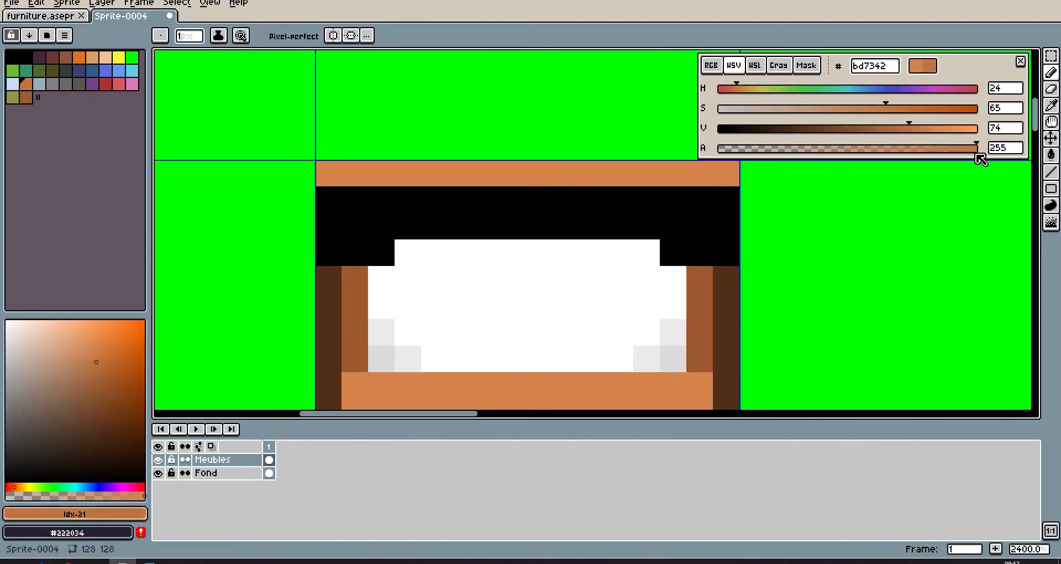
scroll(549, 147, down, 3)
scroll(509, 180, up, 1)
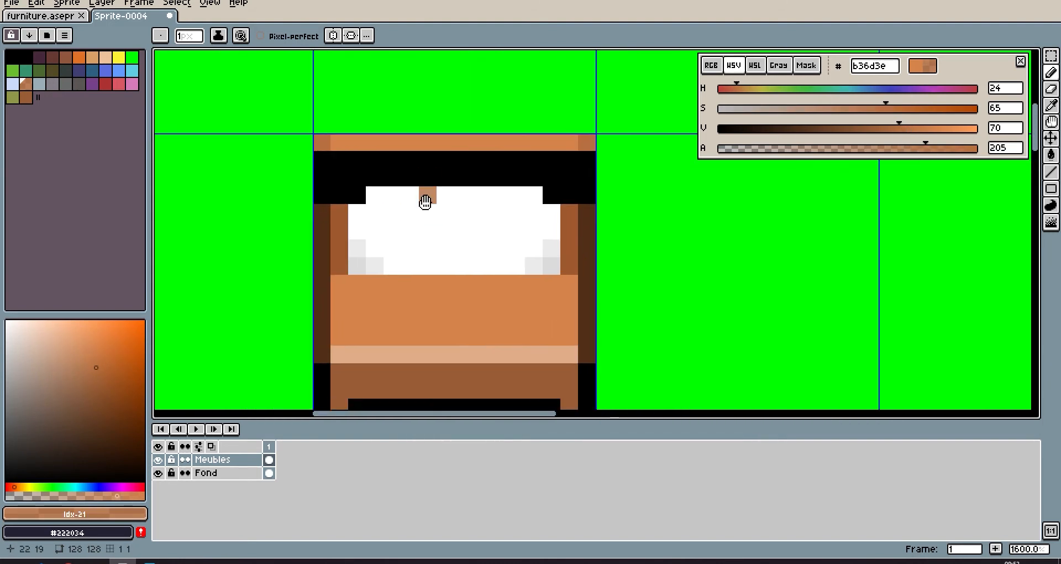
Darken the top pixels of the strips beside the pillow with #824a27 at alpha 208.
scroll(339, 235, up, 3)
alt+click(339, 235)
alt+click(339, 235)
click(853, 129)
scroll(808, 222, down, 6)
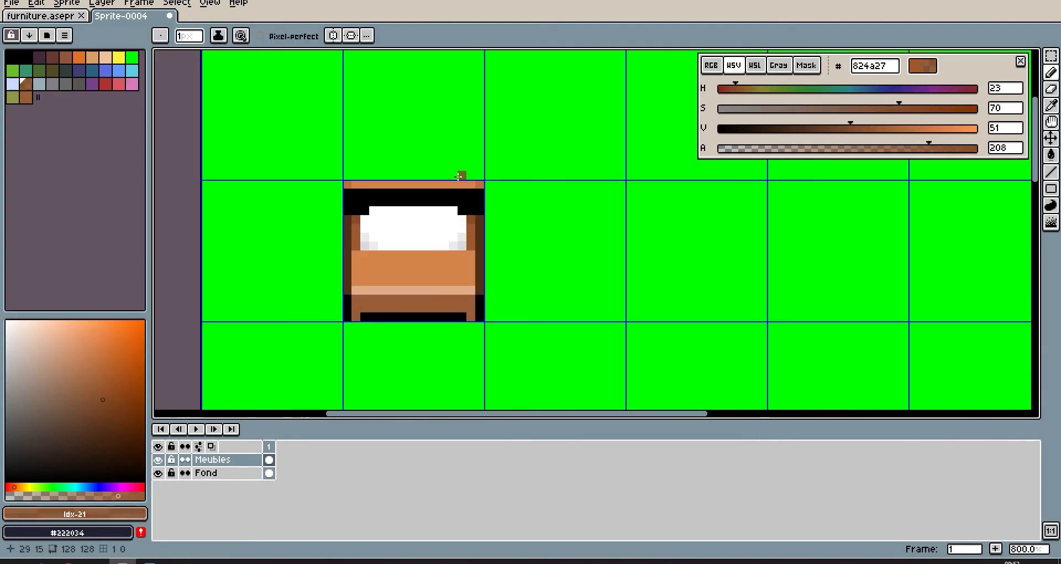
Enable left-right symmetry and darken the top pixels of the outer side frames with a semi-transparent dark brown.
scroll(361, 210, up, 3)
drag(274, 292, 348, 252)
alt+click(243, 259)
scroll(242, 252, up, 2)
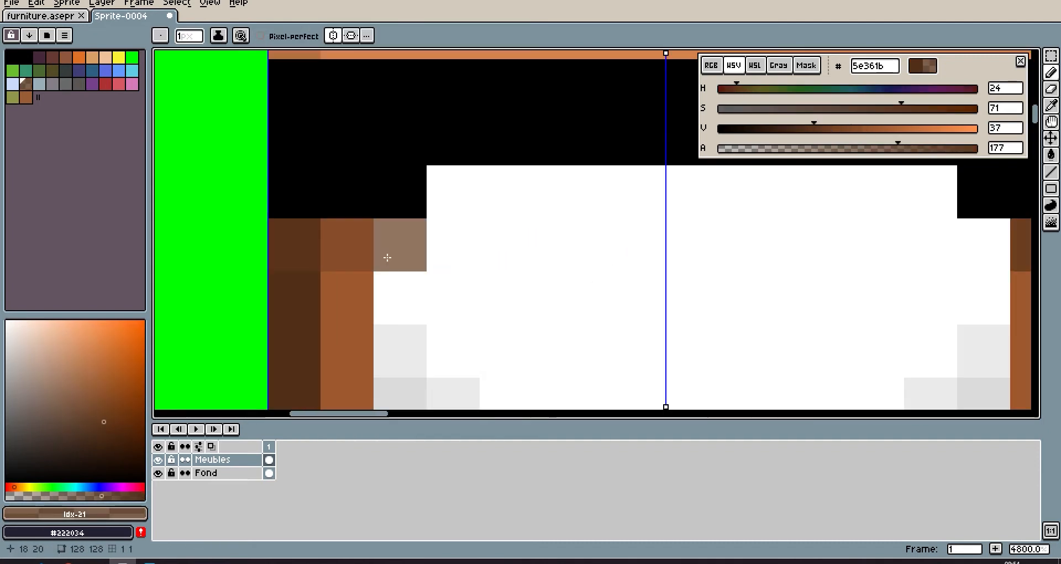
click(791, 128)
scroll(498, 265, down, 5)
scroll(492, 260, up, 3)
drag(491, 260, 387, 190)
alt+click(435, 254)
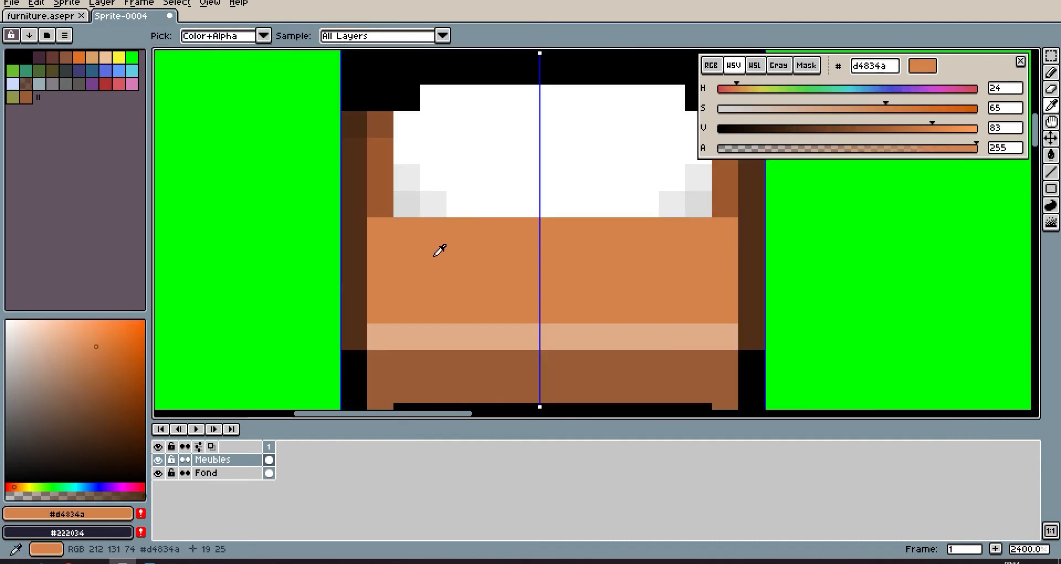
click(887, 148)
click(909, 128)
drag(699, 231, 699, 311)
mouse_move(698, 253)
mouse_down()
mouse_move(523, 242)
mouse_move(525, 261)
mouse_up()
key(ctrl+z)
key(ctrl+z)
Center the vertical symmetry axis on the bed.
alt+click(206, 132)
scroll(379, 104, down, 4)
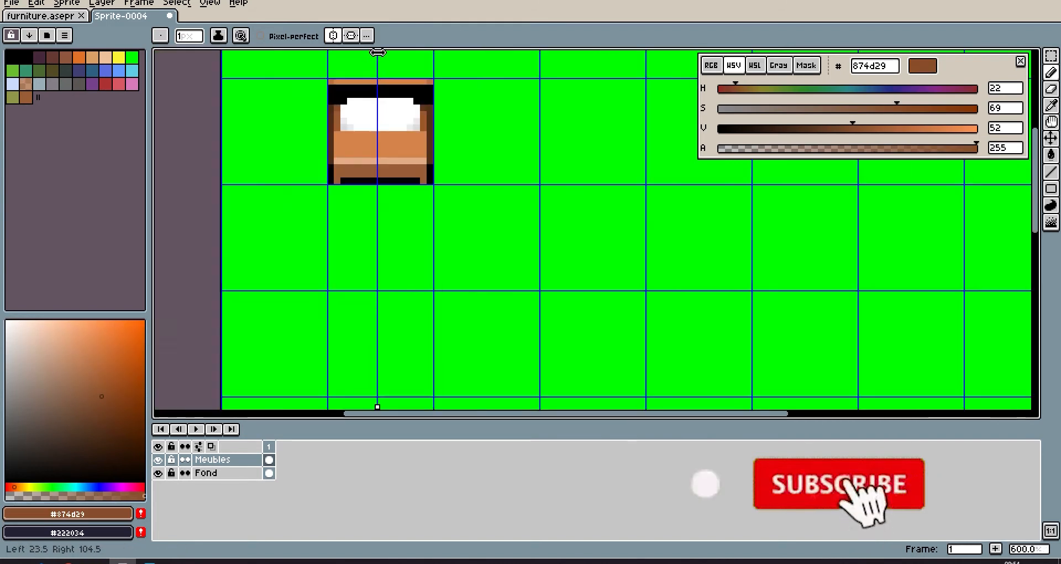
drag(376, 53, 380, 53)
Shade the left and right edge columns of the orange blanket with a darker semi-transparent orange.
scroll(352, 81, up, 4)
alt+click(442, 266)
click(899, 128)
click(931, 148)
scroll(378, 284, down, 2)
scroll(402, 279, up, 1)
Lighten both ends of the highlight strip and paint a #78492b shadow row directly beneath it.
alt+click(319, 288)
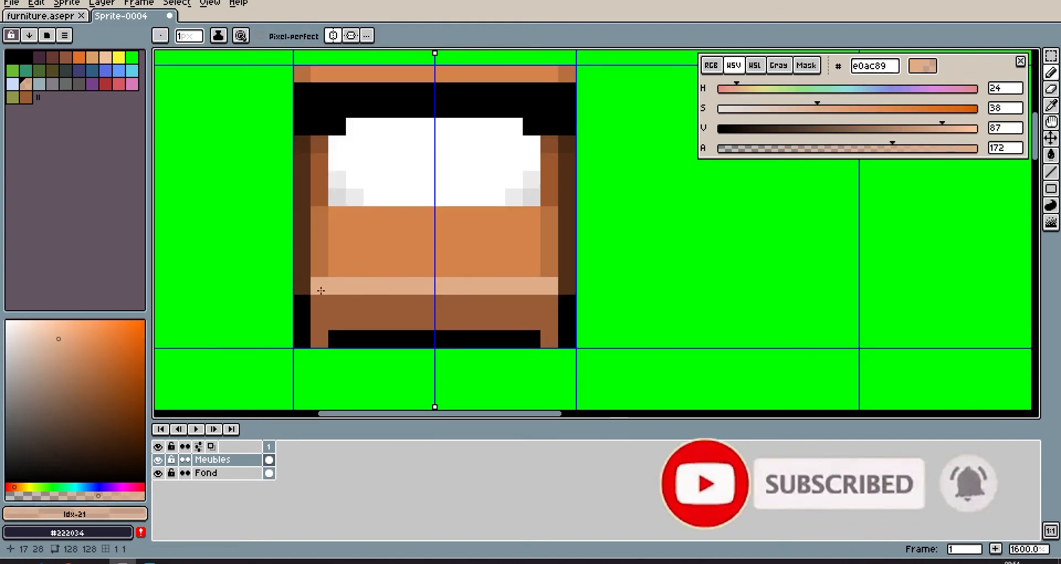
click(770, 109)
click(841, 128)
drag(330, 272, 433, 273)
scroll(746, 293, down, 2)
scroll(622, 204, up, 1)
drag(622, 204, 431, 221)
scroll(387, 215, up, 1)
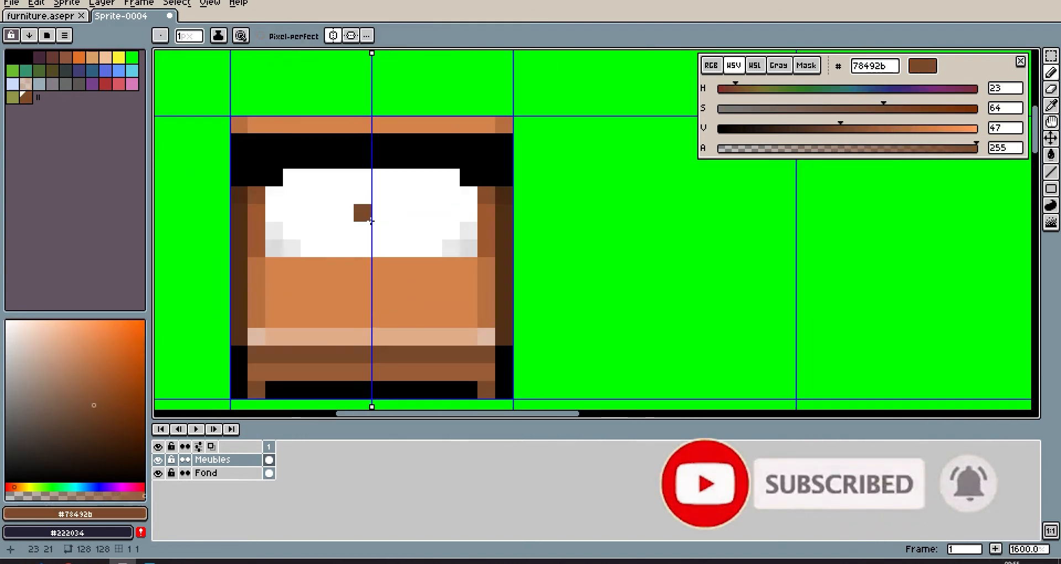
Move the symmetry axis to the center of the grid cell just right of the bed.
scroll(360, 213, down, 1)
scroll(371, 142, down, 1)
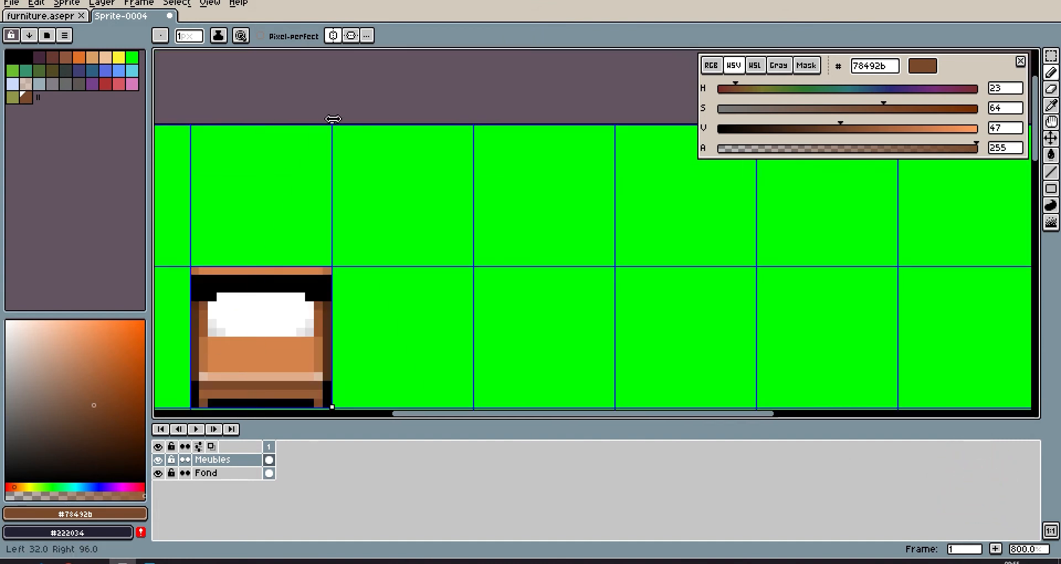
drag(399, 119, 403, 119)
drag(432, 276, 417, 221)
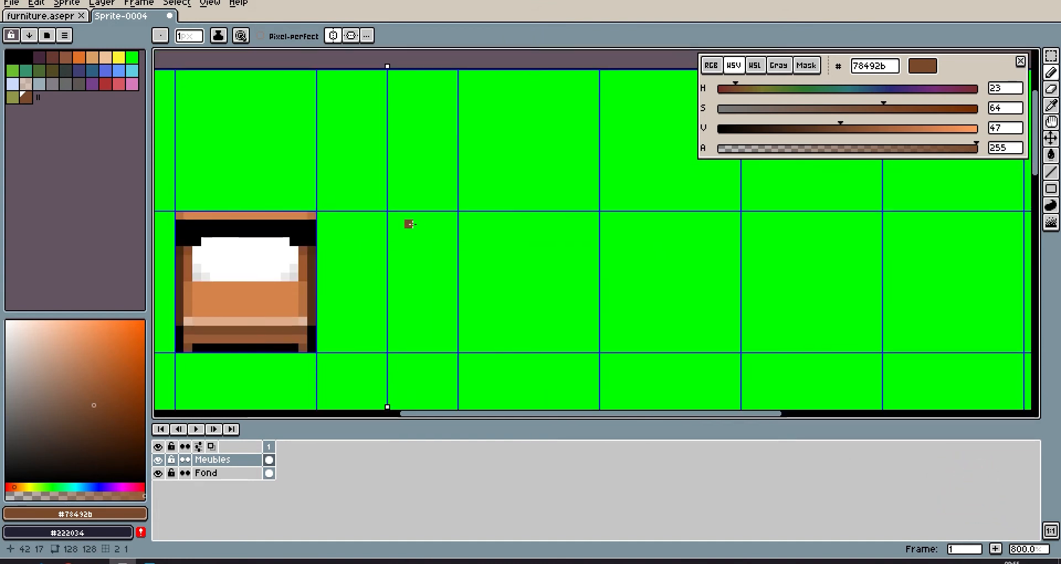
Draw the drawer unit's full-width top edge and five-pixel-high sides in #8e552f, sampled from the furniture sprite.
key(ctrl+Tab)
alt+click(273, 105)
key(ctrl+Tab)
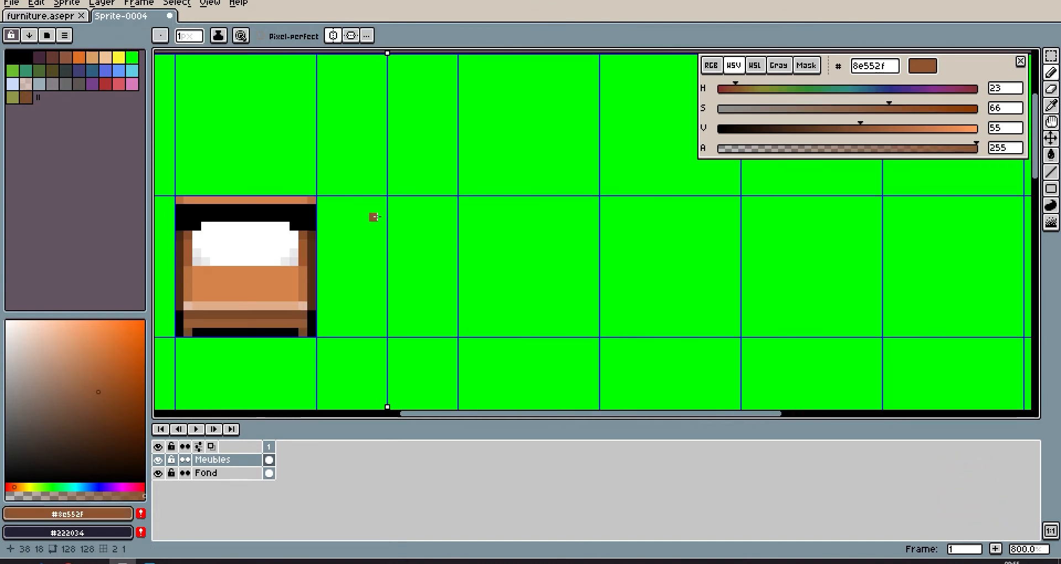
scroll(445, 143, up, 1)
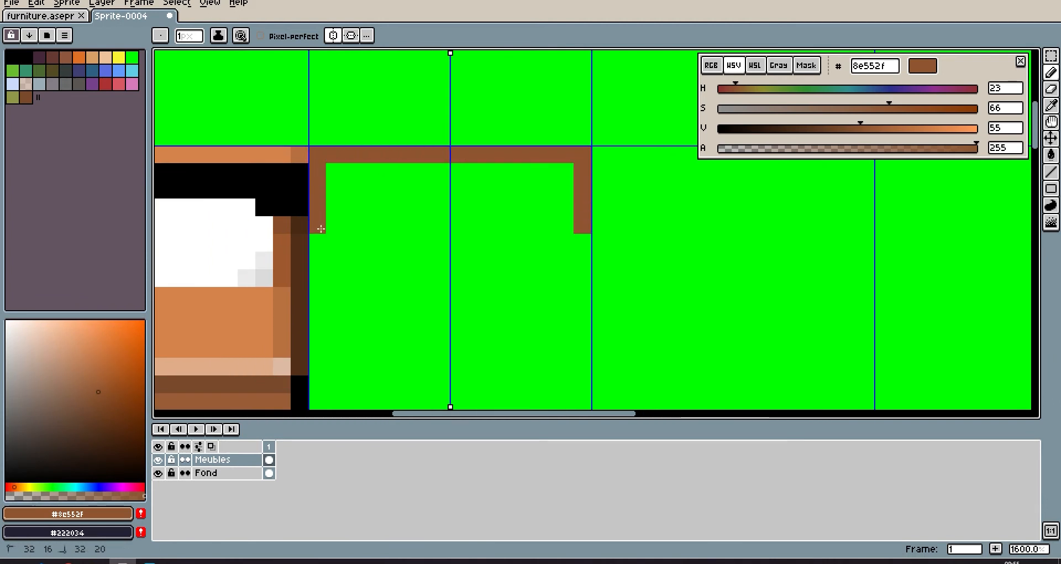
scroll(470, 190, down, 2)
Fill the inside of the new brown frame with orange #cd7d47 sampled from the furniture sprite.
drag(486, 199, 431, 230)
click(44, 16)
alt+click(274, 118)
click(121, 16)
scroll(416, 209, up, 3)
drag(387, 192, 396, 244)
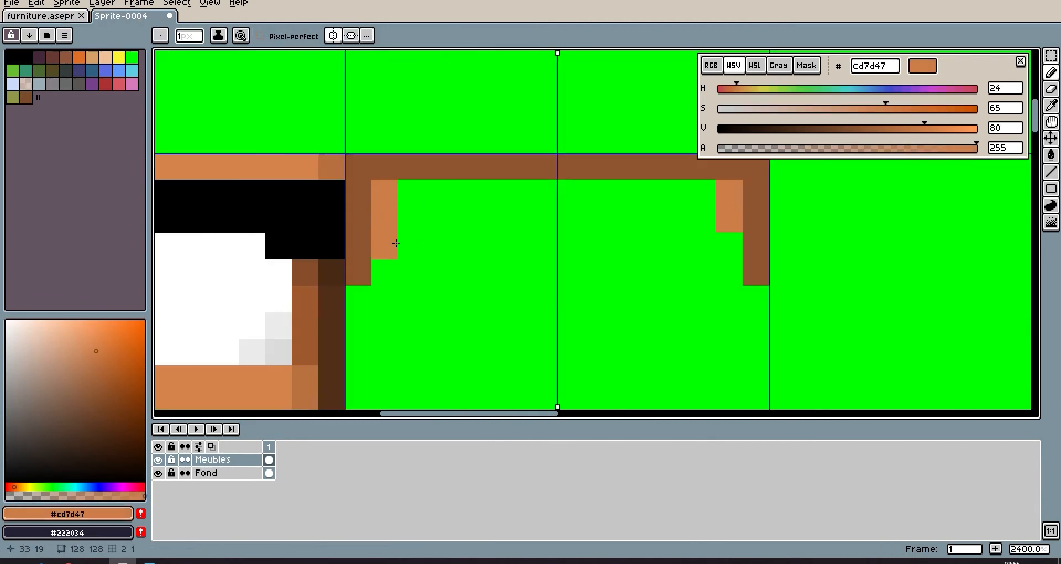
shift+click(701, 272)
click(675, 219)
Paint the bottom row inside the frame cream #f0ddad, sampled from the furniture sprite.
click(44, 16)
alt+click(319, 169)
click(122, 16)
click(385, 272)
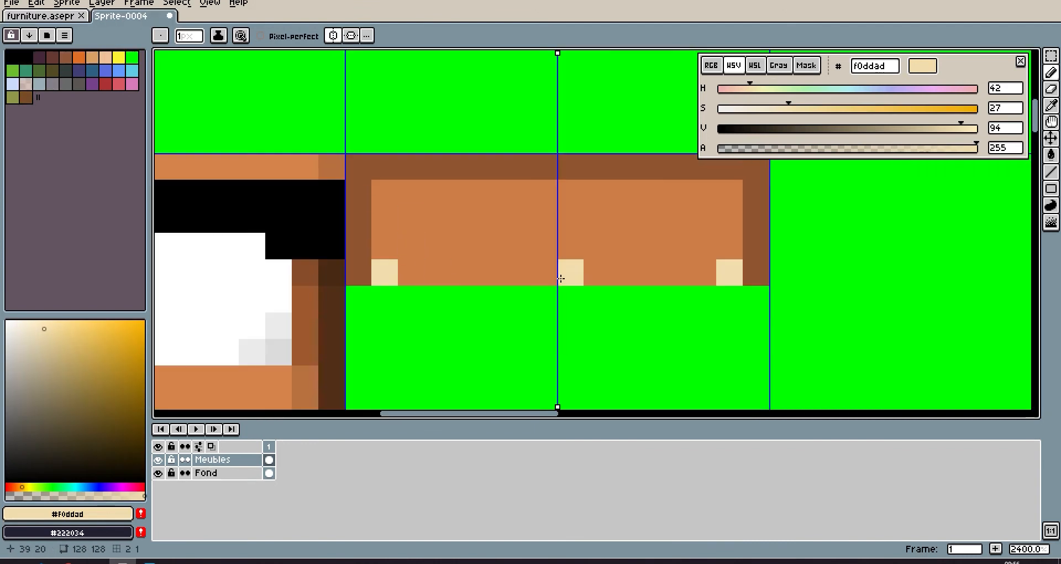
shift+click(563, 276)
Draw and fill a three-pixel-high drawer front in orange #cd7d47 beneath the cream row.
alt+click(418, 260)
scroll(424, 254, down, 2)
click(397, 263)
key(g)
click(539, 272)
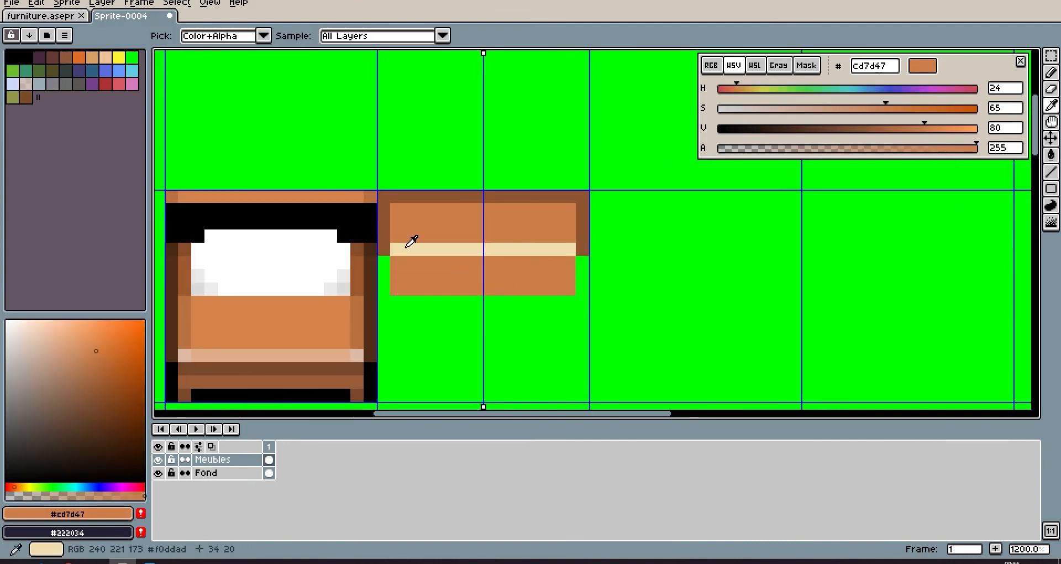
Draw a dark brown separator row beneath the drawer front, using the color of the bed's side frame.
alt+click(370, 276)
click(396, 301)
key(ctrl+z)
key(b)
click(396, 302)
shift+click(534, 303)
Draw and fill the lower drawer front in orange #cd7d47 beneath the separator, and add pale handles to both drawers.
drag(396, 328, 396, 341)
shift+click(553, 342)
key(g)
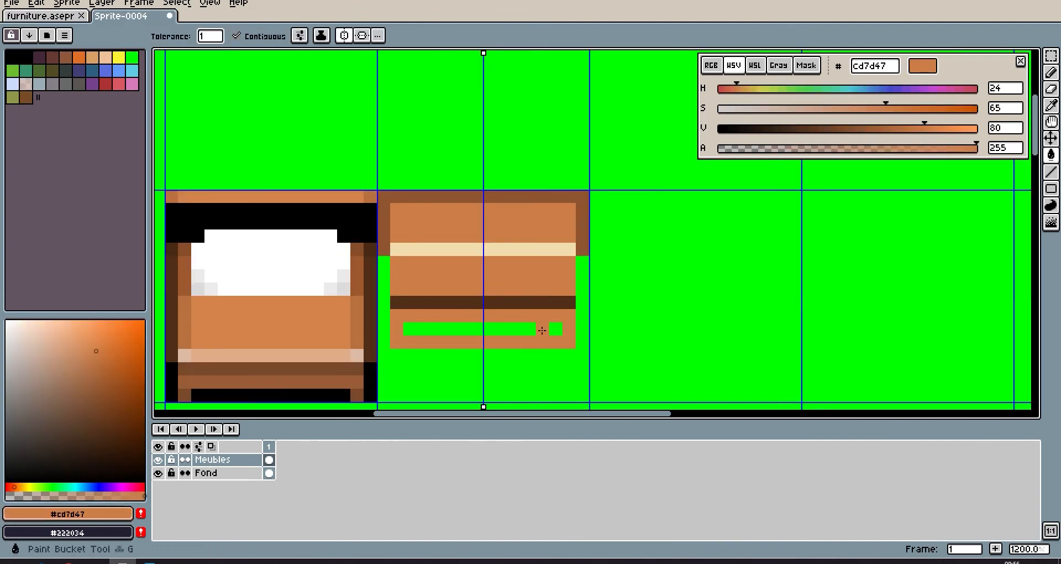
click(447, 293)
Paint the chest's outer sides and base row black #000000, with dark brown #522f17 feet at the base corners.
alt+click(358, 232)
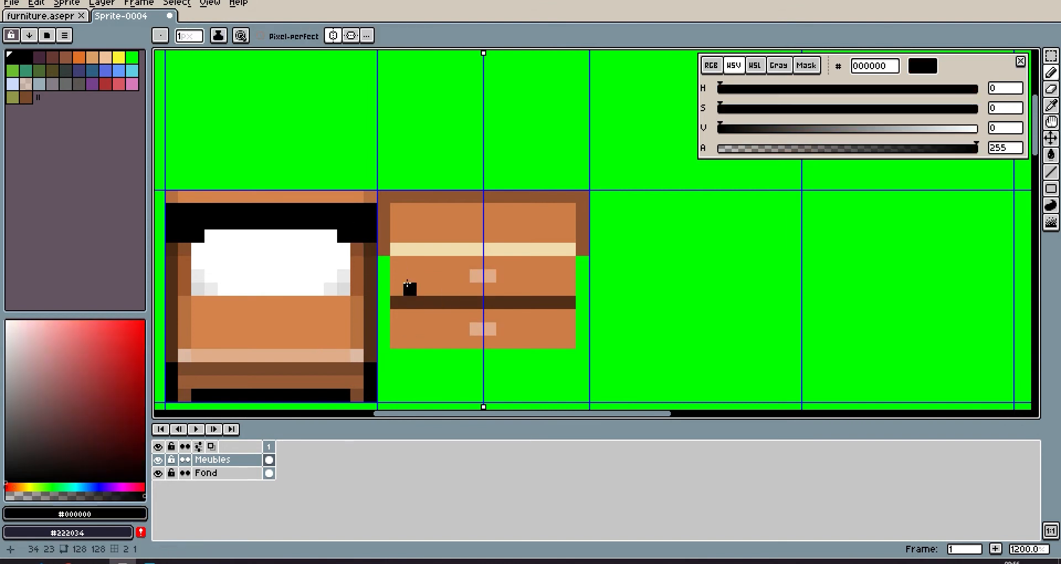
click(383, 262)
drag(385, 283, 479, 247)
alt+click(530, 269)
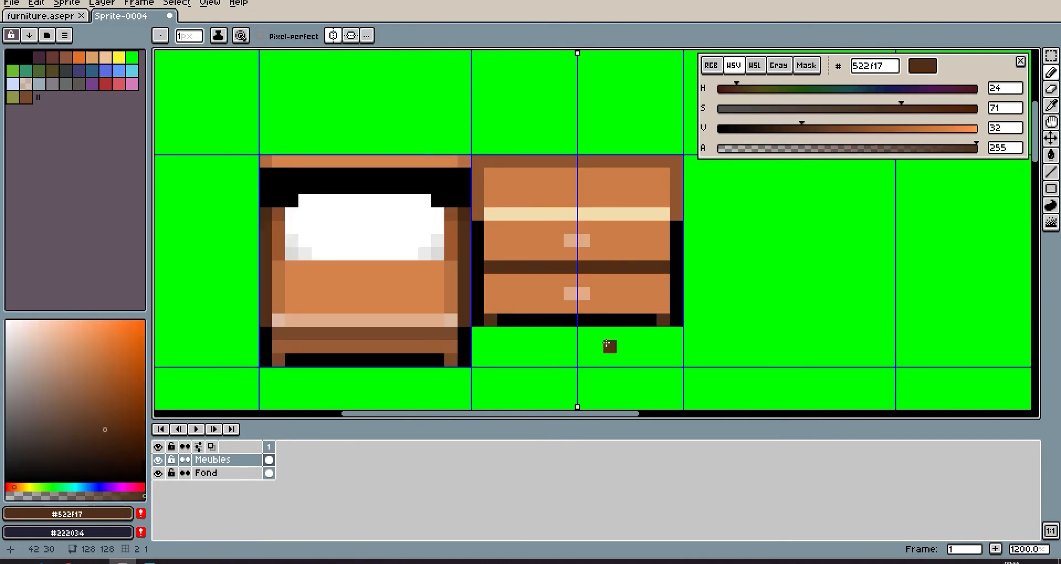
scroll(608, 348, down, 3)
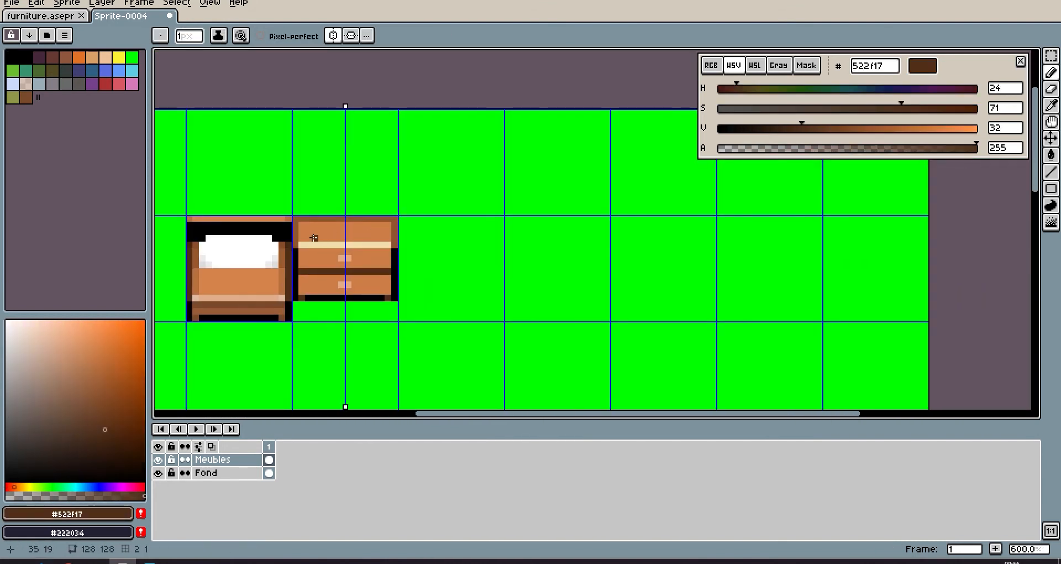
Recolor the chest's black sides and base with the dark navy #11101f sampled from the furniture sprite.
scroll(281, 242, up, 3)
key(ctrl+Tab)
alt+click(269, 195)
key(ctrl+Tab)
key(g)
click(332, 272)
click(387, 388)
scroll(447, 311, down, 3)
click(74, 461)
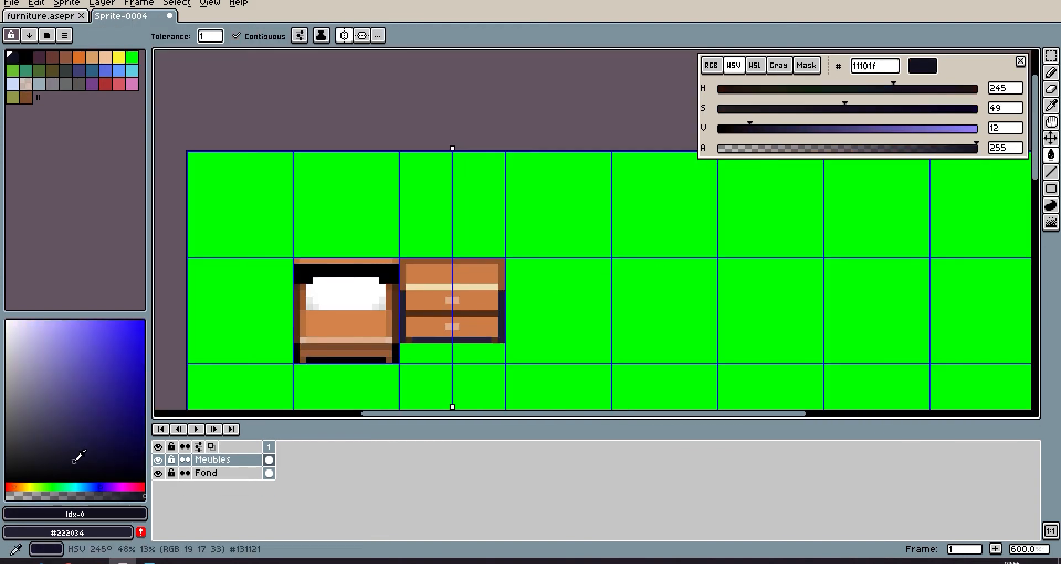
Move the vertical symmetry axis to the center of the empty cell beside the chest of drawers.
scroll(437, 288, up, 4)
scroll(490, 265, down, 3)
scroll(338, 183, right, 2)
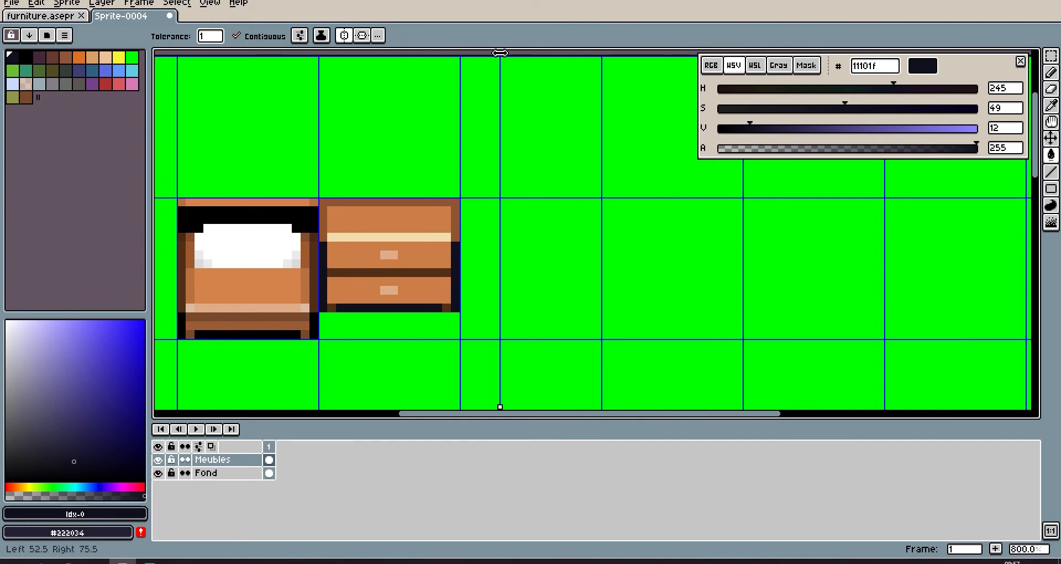
scroll(481, 180, right, 1)
scroll(514, 209, up, 2)
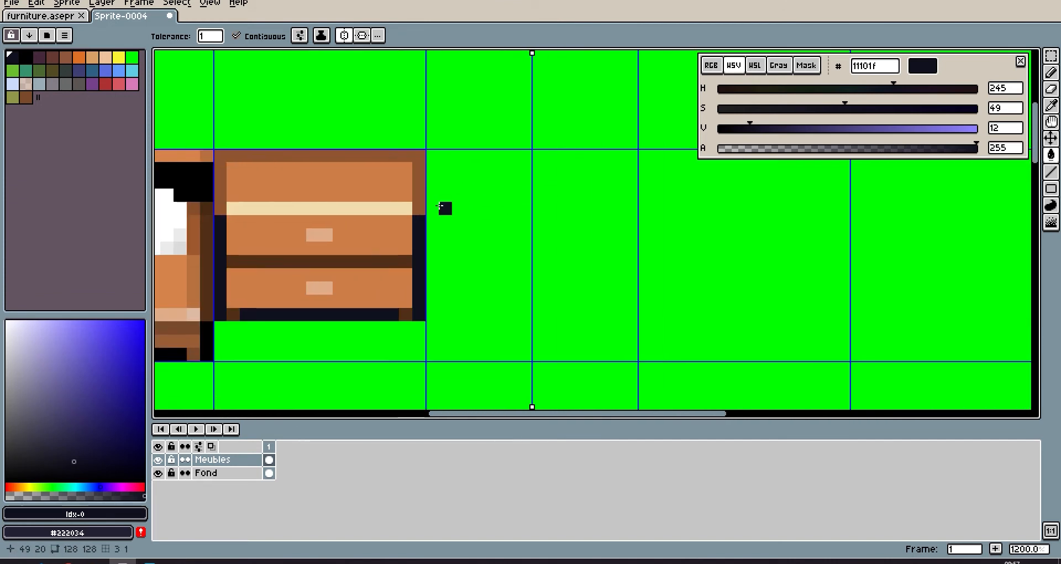
Draw a cabinet's full-width top edge and short upper side edges in brown #8e552f, sampled from the chest.
scroll(443, 146, up, 1)
alt+click(358, 152)
scroll(420, 232, right, 2)
scroll(279, 163, up, 1)
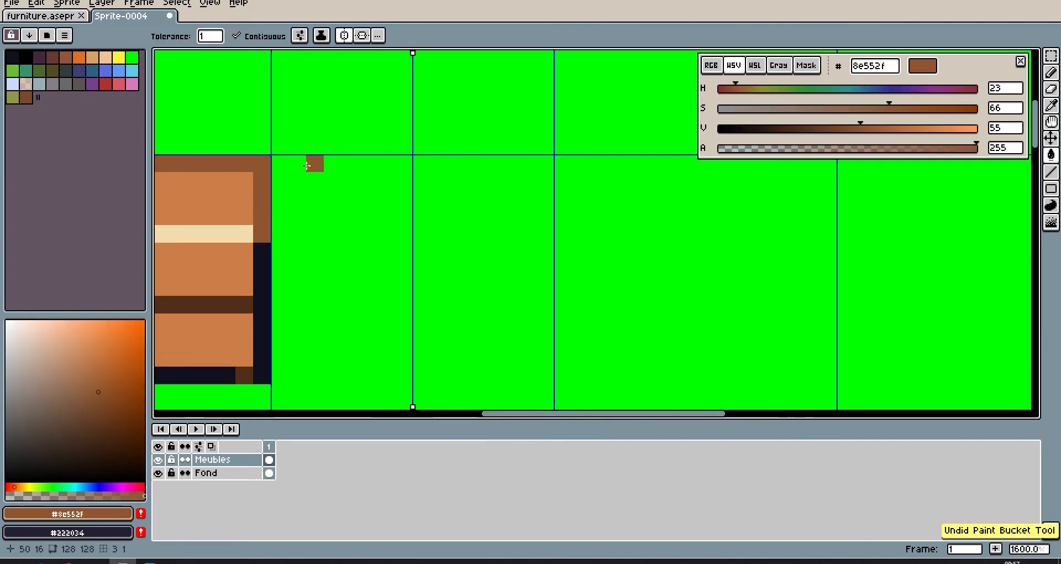
key(b)
drag(279, 164, 485, 167)
scroll(477, 193, down, 1)
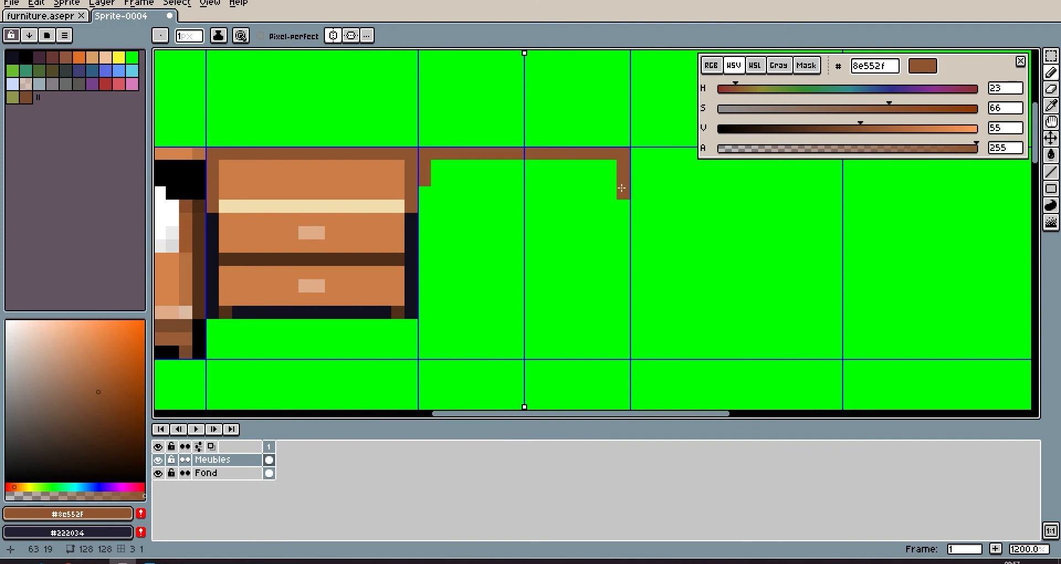
Paint a cream row across the bottom of the cabinet's top frame and fill the area above it orange.
drag(437, 193, 610, 193)
key(g)
click(497, 172)
Draw the cabinet's long side edges in dark navy #11101f and fill its front with orange #cd7d47.
key(i)
click(426, 190)
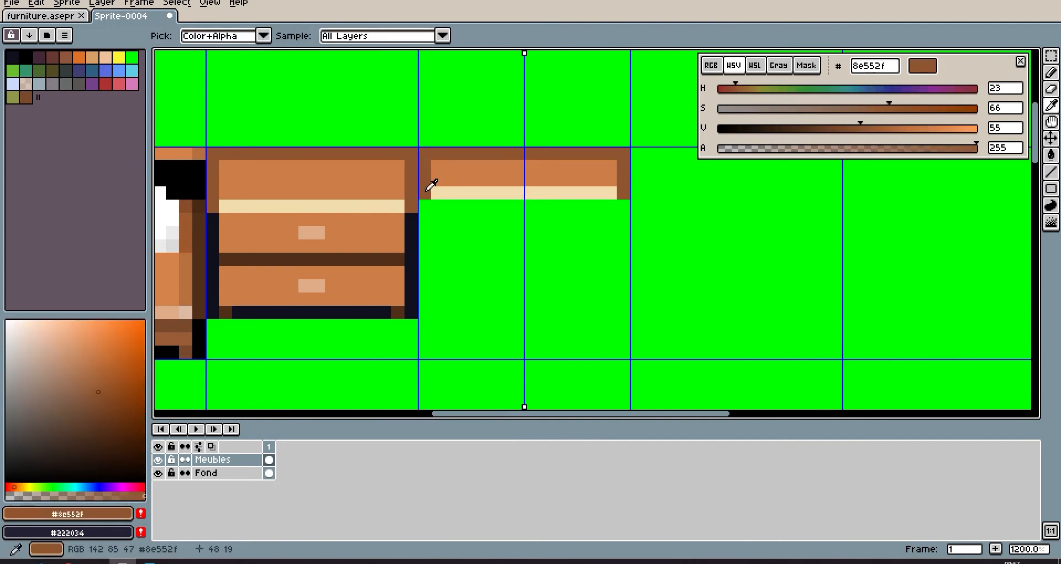
click(412, 216)
key(b)
click(425, 206)
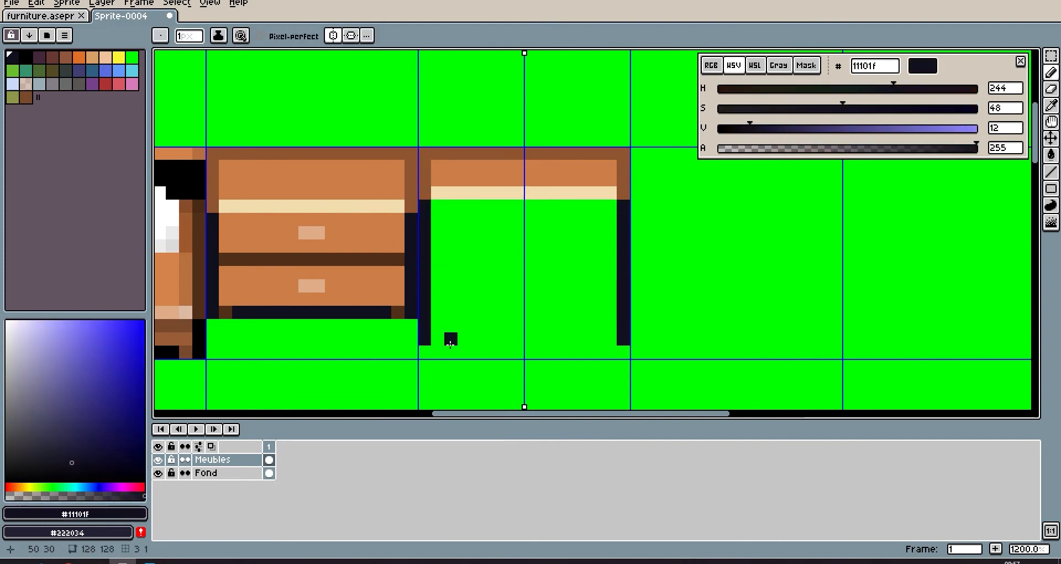
alt+click(459, 177)
click(490, 237)
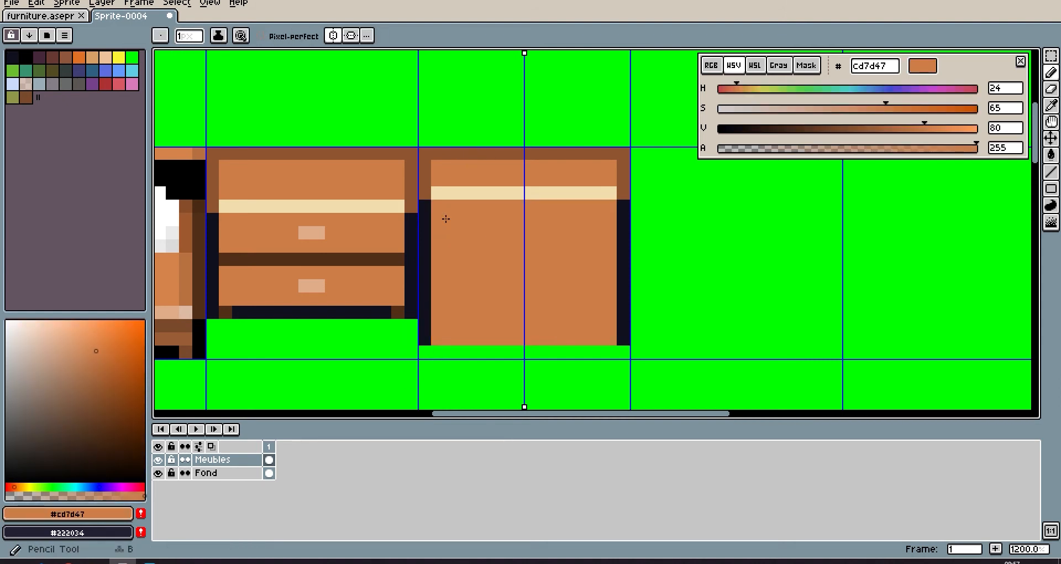
Shade the upper corners of the cabinet front and draw two mirrored door panels filled with brown #8e552f.
key(b)
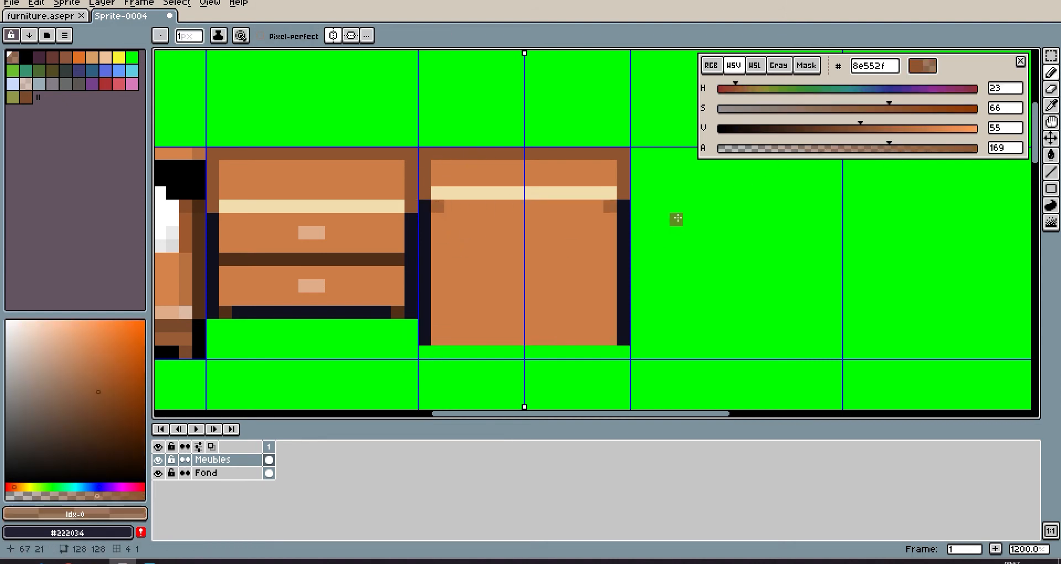
alt+click(440, 206)
click(450, 231)
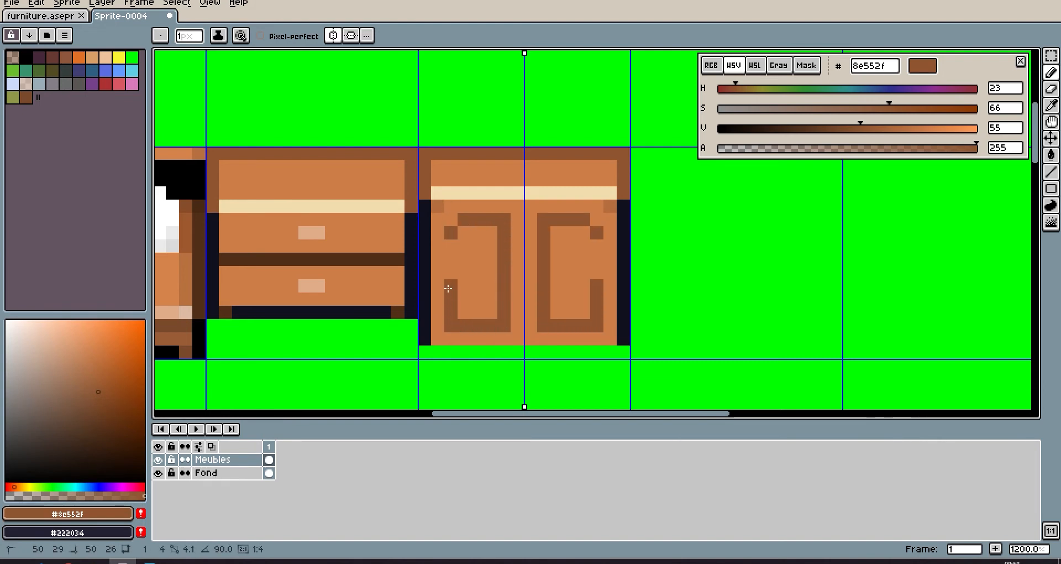
drag(448, 288, 449, 245)
key(g)
click(470, 247)
Paint the stepped upper edges of both door panels dark brown #522f17, sampled from the chest's separator.
alt+click(399, 259)
click(455, 229)
key(ctrl+z)
key(b)
click(451, 232)
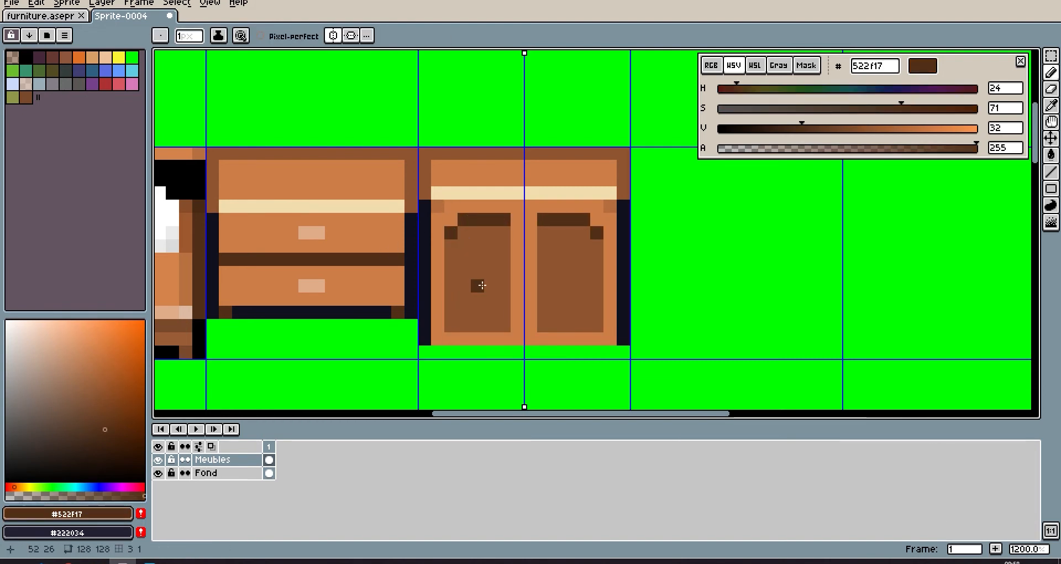
Draw small mirrored L-shaped handles in dark brown #522f17 on both cabinet doors.
click(478, 293)
scroll(479, 293, down, 2)
scroll(464, 301, up, 1)
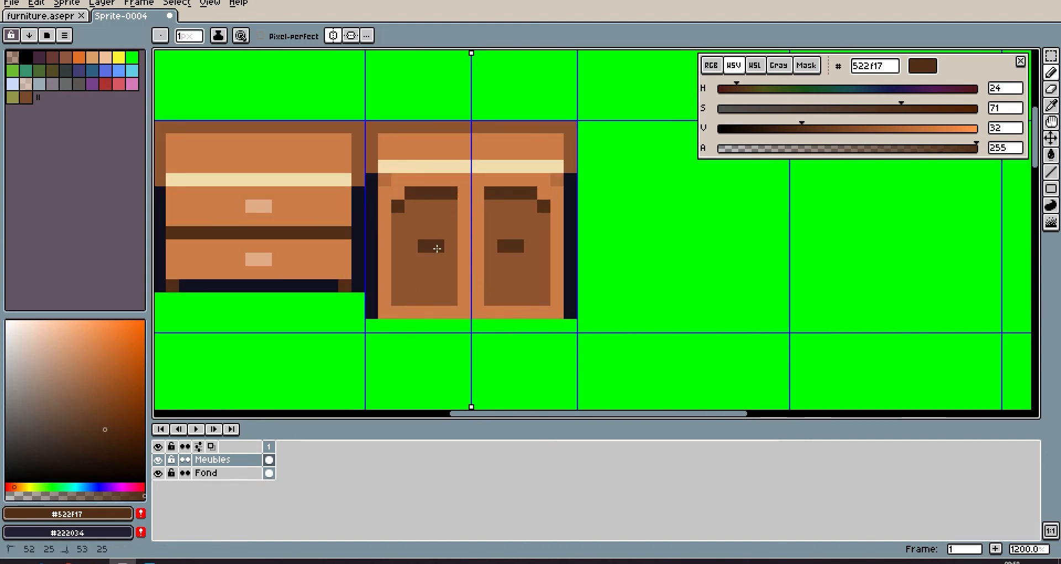
scroll(451, 309, down, 3)
scroll(451, 308, up, 5)
Add two short feet in dark navy #11101f beneath the cabinet.
alt+click(341, 295)
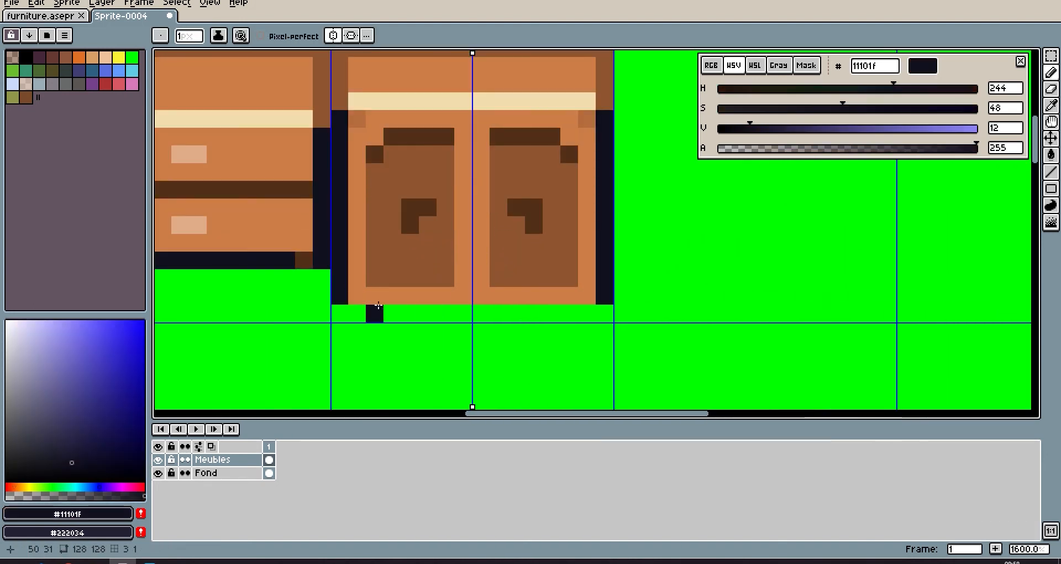
click(378, 305)
scroll(378, 305, down, 4)
scroll(542, 266, up, 3)
scroll(543, 266, down, 4)
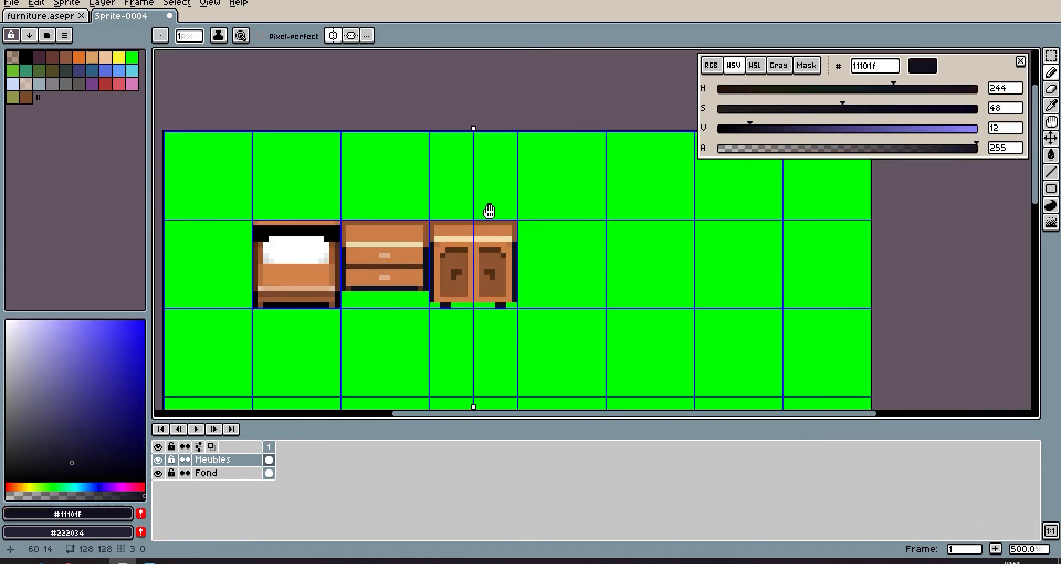
Move the vertical symmetry axis to the center of the empty cell beside the cabinet.
drag(489, 210, 382, 222)
drag(367, 141, 380, 142)
scroll(424, 155, up, 2)
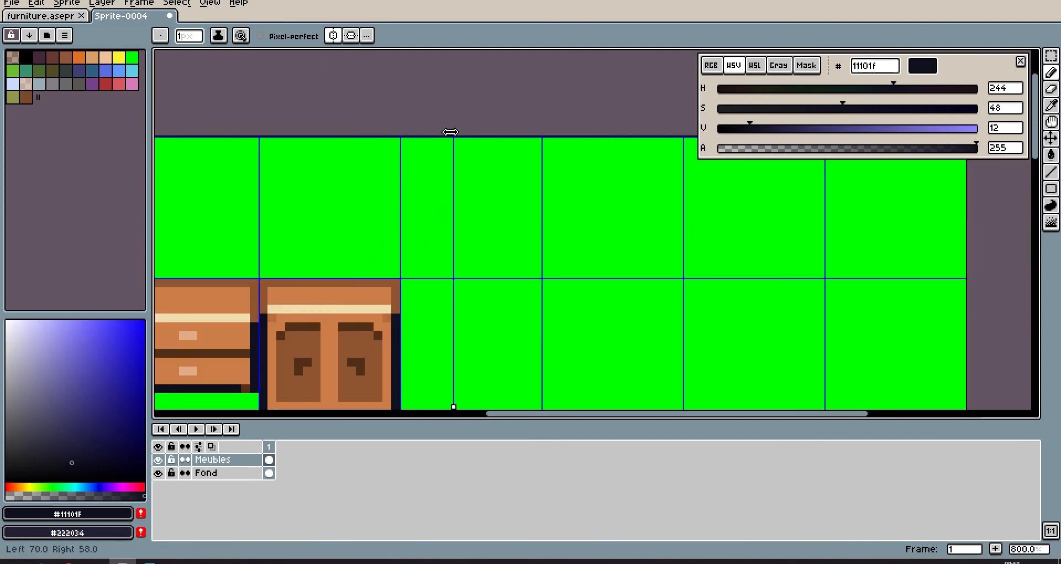
drag(510, 277, 400, 199)
scroll(222, 300, up, 1)
Draw a table's top and side edges in brown #8e552f, ending each side with a dark navy #11101f pixel.
alt+click(279, 257)
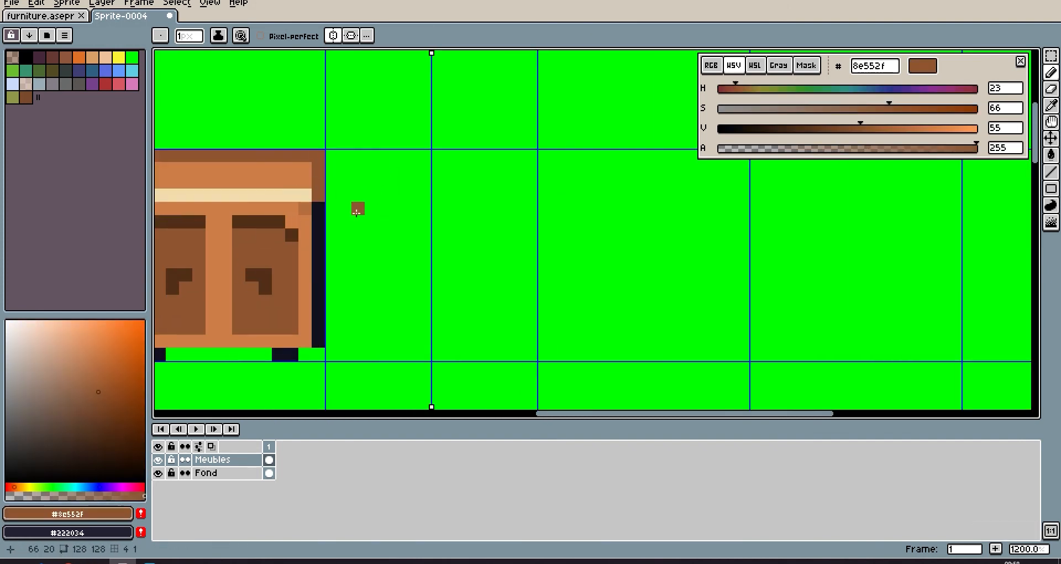
drag(334, 170, 332, 324)
alt+click(318, 326)
click(329, 326)
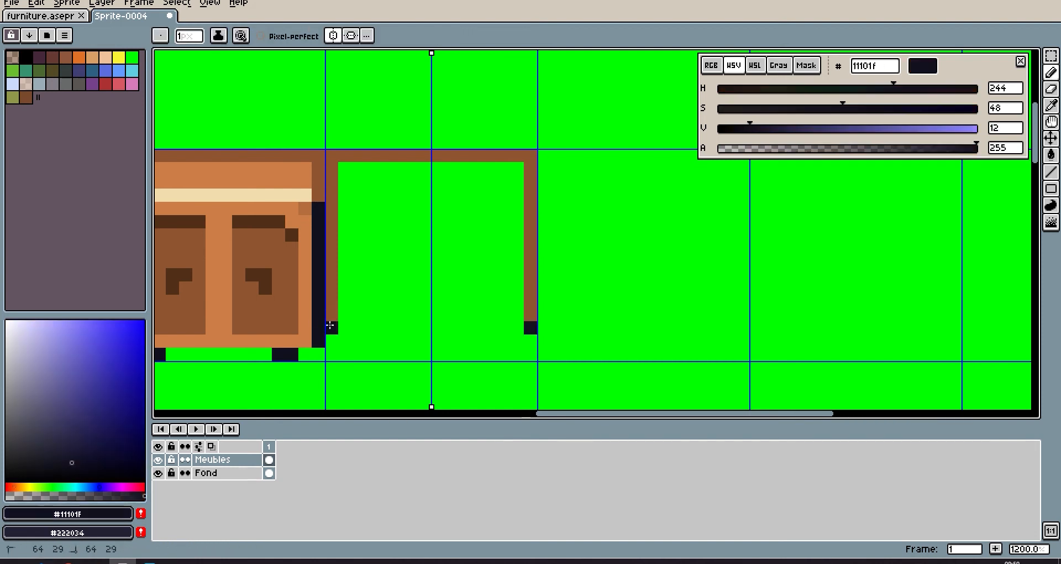
Draw the table's underside and two mirrored leg outlines in dark navy #11101f.
drag(499, 325, 539, 314)
right_click(424, 330)
click(437, 343)
scroll(547, 275, down, 2)
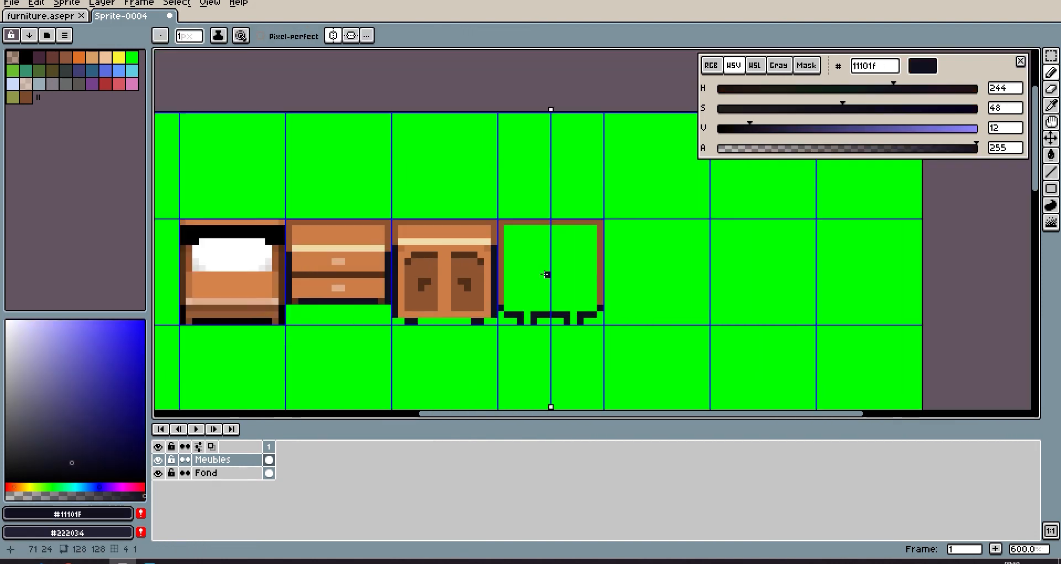
Paint the table's bottom edge brown #8e552f and fill its legs with brown, darker at their tops.
scroll(547, 274, up, 2)
alt+click(364, 279)
drag(420, 345, 534, 343)
alt+click(340, 301)
key(ctrl+z)
alt+click(462, 346)
click(459, 372)
scroll(478, 357, down, 3)
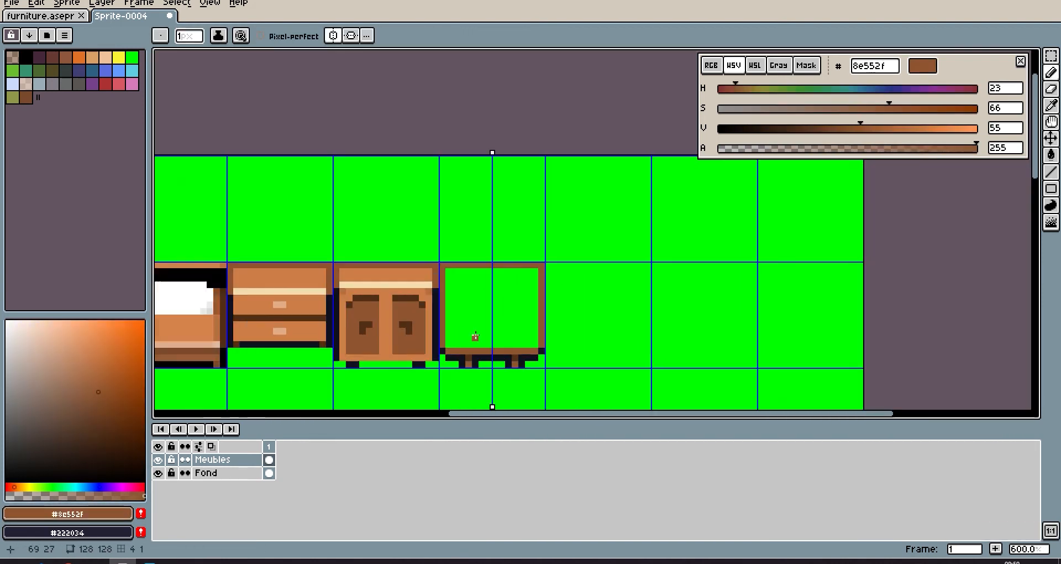
Paint a cream #f0ddad row above the table's bottom edge and fill the tabletop orange #cd7d47.
alt+click(408, 263)
drag(442, 343, 530, 344)
alt+click(357, 314)
click(470, 298)
Shade the corners of the orange tabletop with the darker orange #b46d3e.
alt+click(225, 289)
click(371, 266)
click(368, 352)
scroll(529, 327, down, 2)
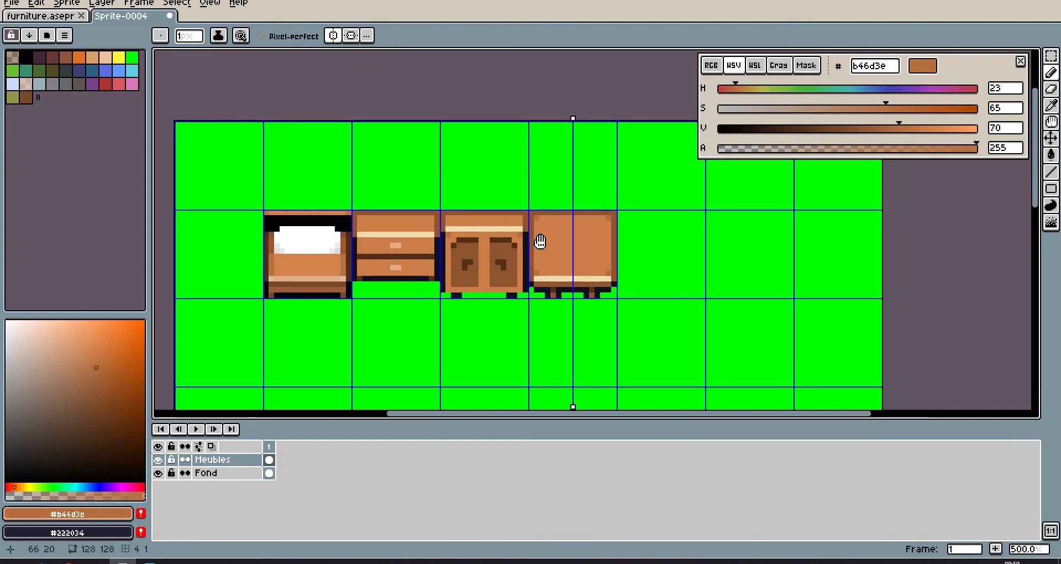
Realign the vertical symmetry axis to the table's center and correct the shading of the tabletop's lower corners.
scroll(433, 267, up, 4)
scroll(433, 267, down, 2)
drag(295, 119, 367, 121)
drag(309, 295, 361, 262)
click(287, 332)
key(ctrl+z)
drag(416, 85, 341, 85)
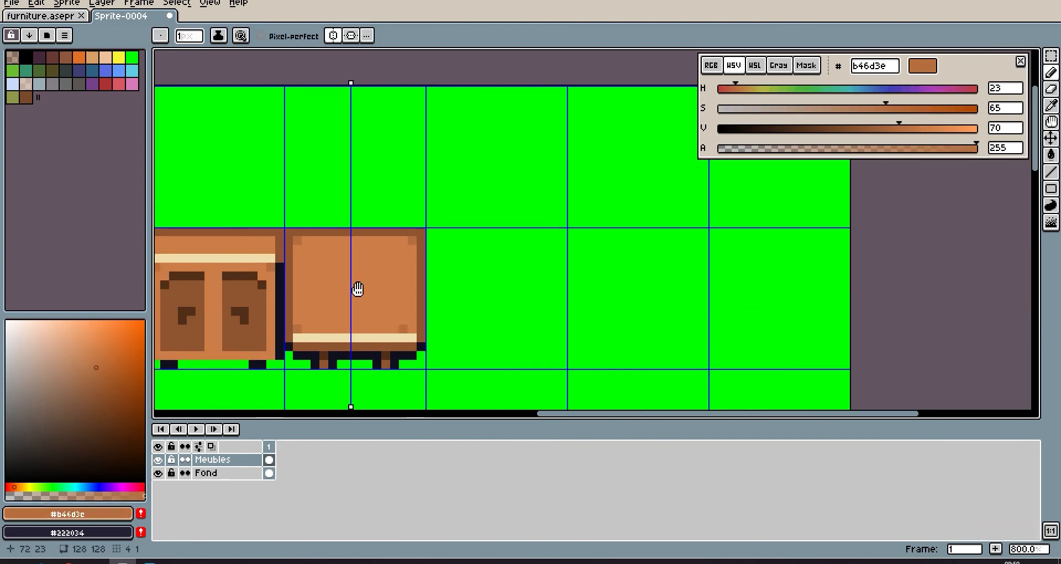
scroll(297, 352, up, 1)
drag(378, 53, 385, 52)
click(297, 352)
Draw a mirrored chair outline in dark navy #11101f in the cell above the table.
drag(414, 268, 450, 303)
scroll(450, 304, down, 1)
alt+click(343, 365)
scroll(386, 279, up, 2)
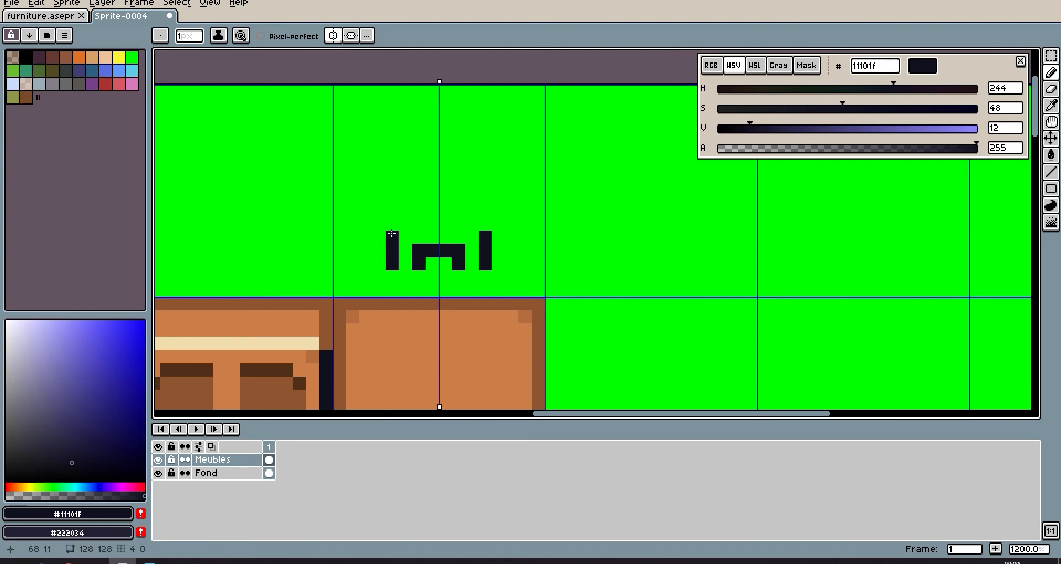
drag(405, 171, 404, 157)
mouse_move(393, 157)
mouse_down()
mouse_move(381, 230)
mouse_move(402, 260)
mouse_move(374, 199)
mouse_move(383, 243)
mouse_up()
drag(369, 230, 372, 206)
scroll(573, 344, down, 2)
Paint a cream #f0ddad row across the chair's seat front and color the base and legs beneath it brown.
drag(573, 344, 449, 269)
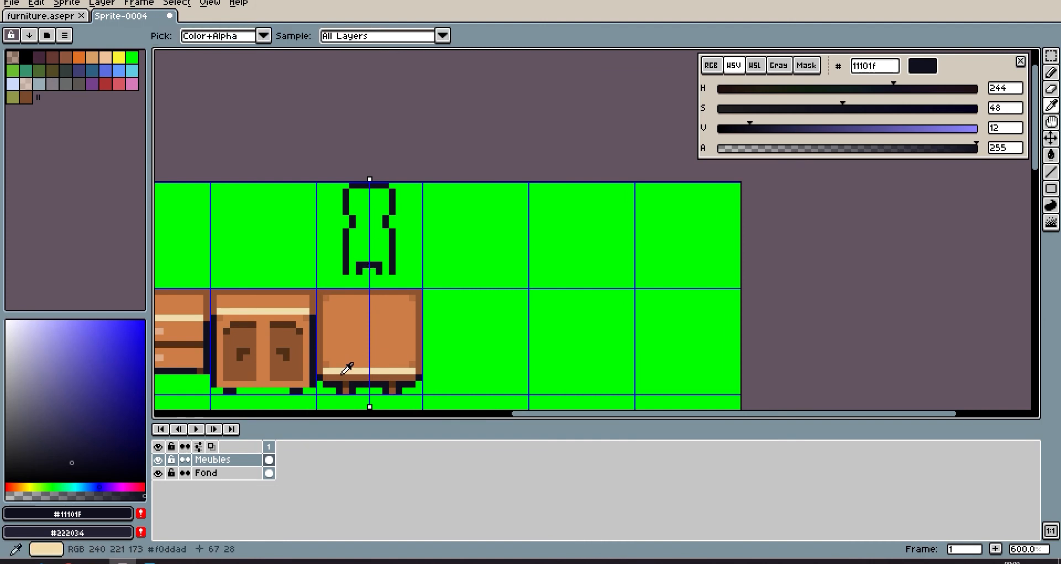
alt+click(346, 375)
scroll(333, 280, up, 1)
mouse_move(377, 249)
mouse_down()
mouse_move(359, 266)
mouse_move(359, 240)
mouse_up()
alt+click(373, 402)
Fill the chair's seat with orange #cd7d47 and its backrest with brown #8e552f.
alt+click(360, 304)
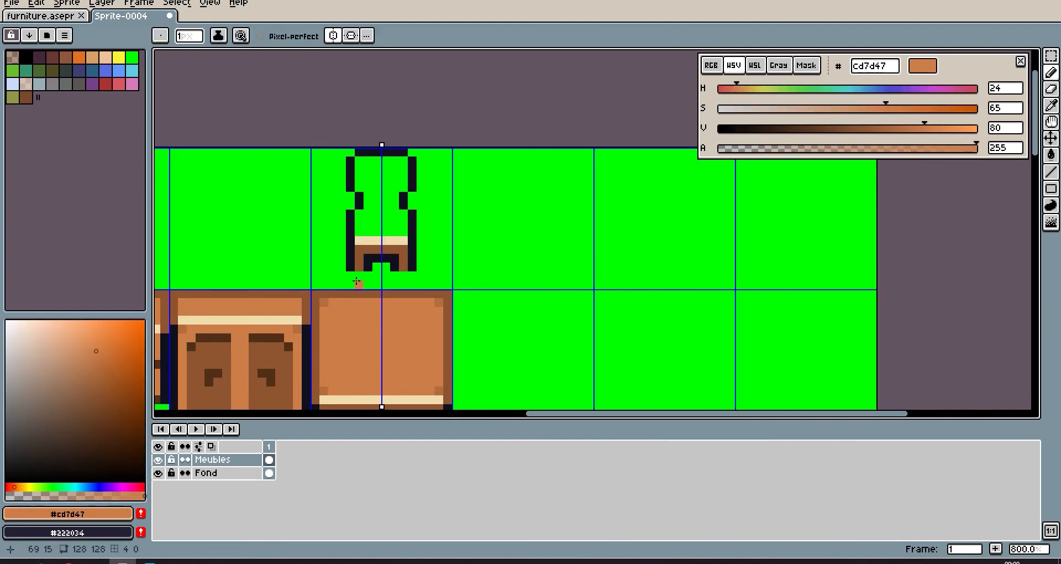
key(g)
click(378, 228)
alt+click(360, 252)
click(380, 192)
Draw dark navy #11101f detail inside the chair's backrest and erase its central opening.
key(b)
scroll(355, 198, up, 1)
alt+click(361, 199)
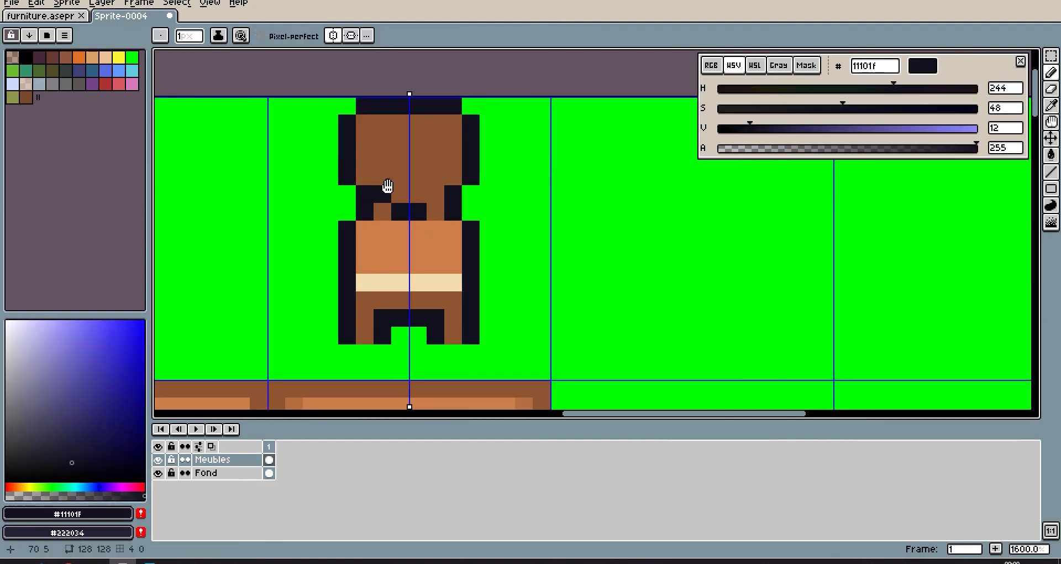
click(398, 200)
key(e)
click(396, 182)
key(b)
Move the vertical symmetry axis to the center of the empty cell beside the table.
scroll(498, 216, down, 5)
mouse_move(515, 299)
mouse_down()
mouse_move(509, 259)
mouse_move(468, 284)
mouse_up()
scroll(468, 285, up, 1)
drag(457, 326, 350, 314)
scroll(351, 314, up, 1)
drag(351, 314, 340, 354)
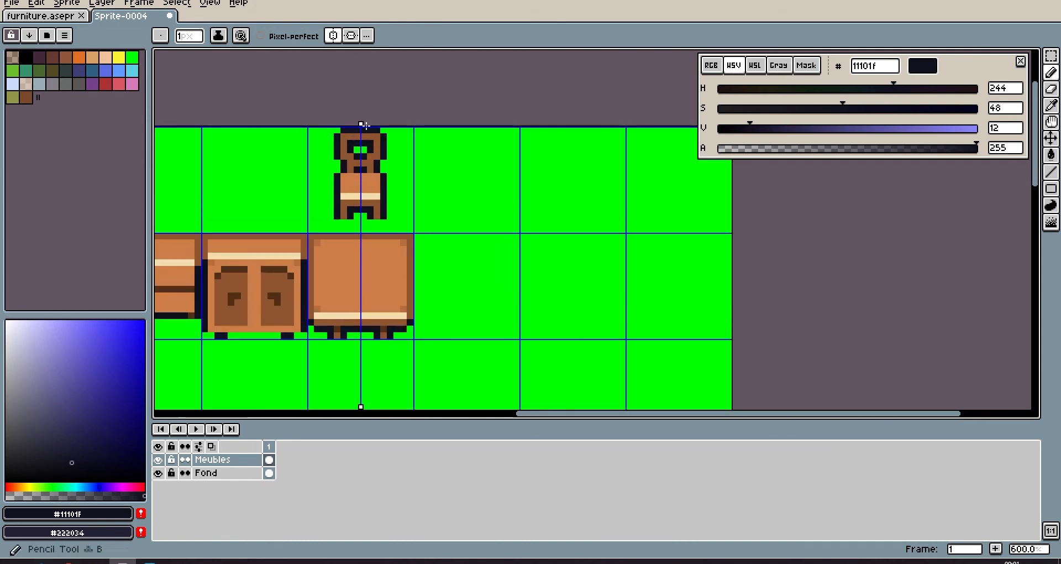
scroll(439, 299, up, 3)
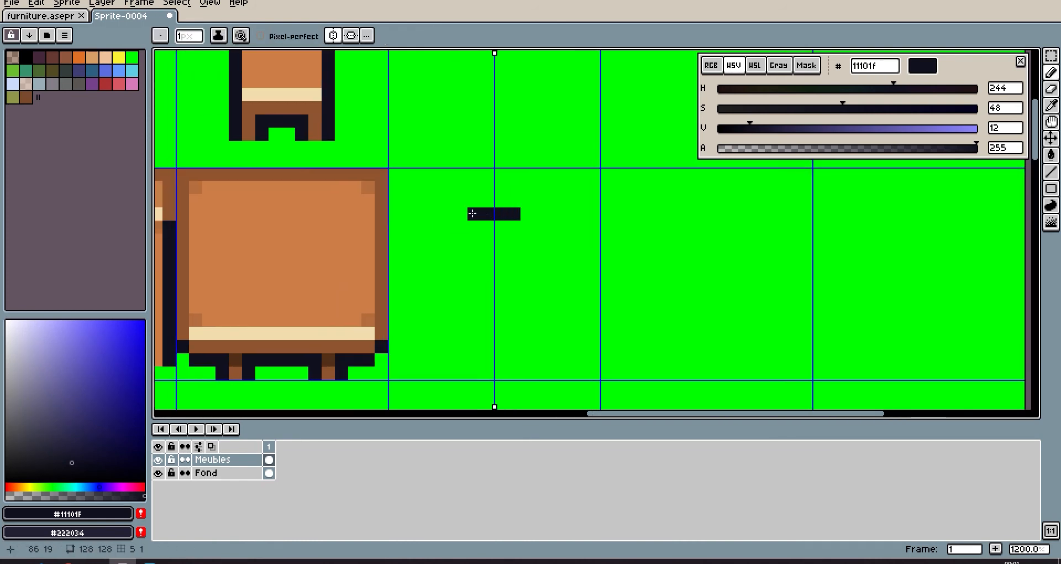
Draw a round stool outline with two mirrored legs in dark navy #11101f in the cell beside the table.
drag(459, 320, 486, 333)
drag(475, 322, 474, 290)
right_click(485, 301)
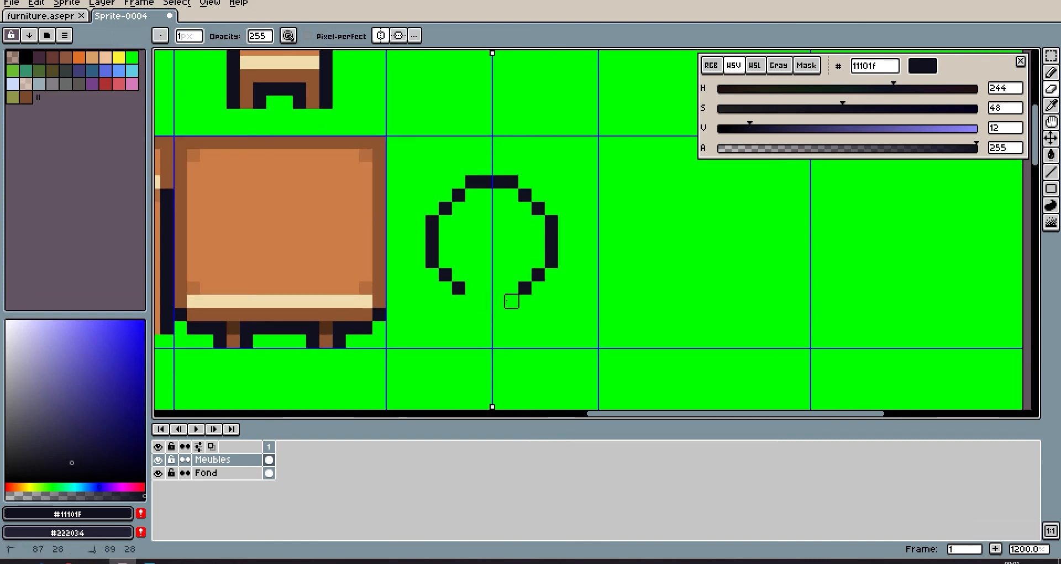
key(ctrl+z)
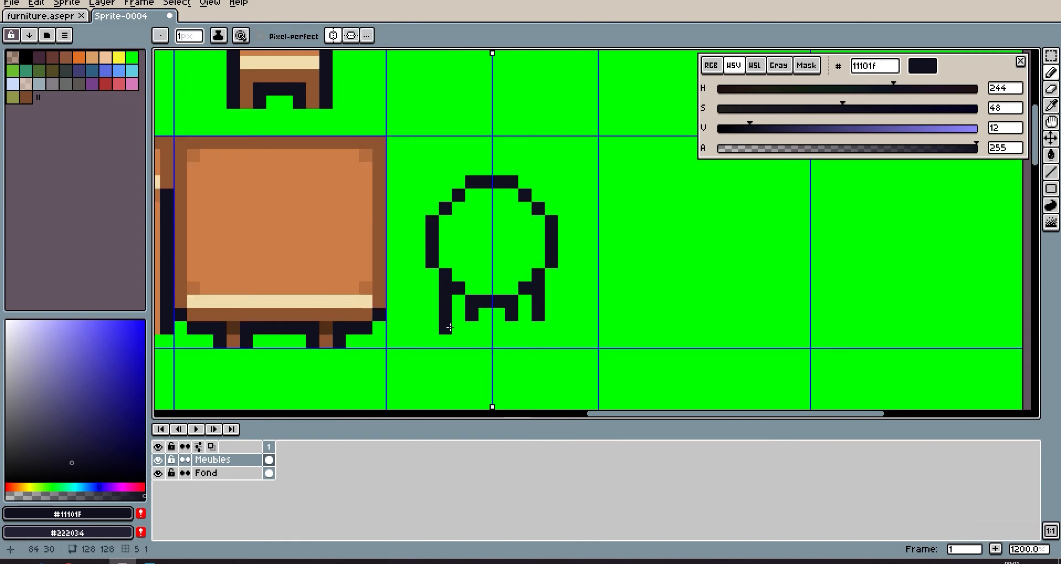
Color the stool with an orange seat, a cream front rim, and a brown #8e552f underside and legs.
scroll(449, 328, up, 1)
drag(400, 280, 397, 296)
alt+click(277, 362)
alt+click(305, 331)
alt+click(288, 362)
mouse_move(429, 345)
mouse_down()
mouse_move(446, 345)
mouse_move(447, 328)
mouse_up()
alt+click(434, 344)
click(411, 328)
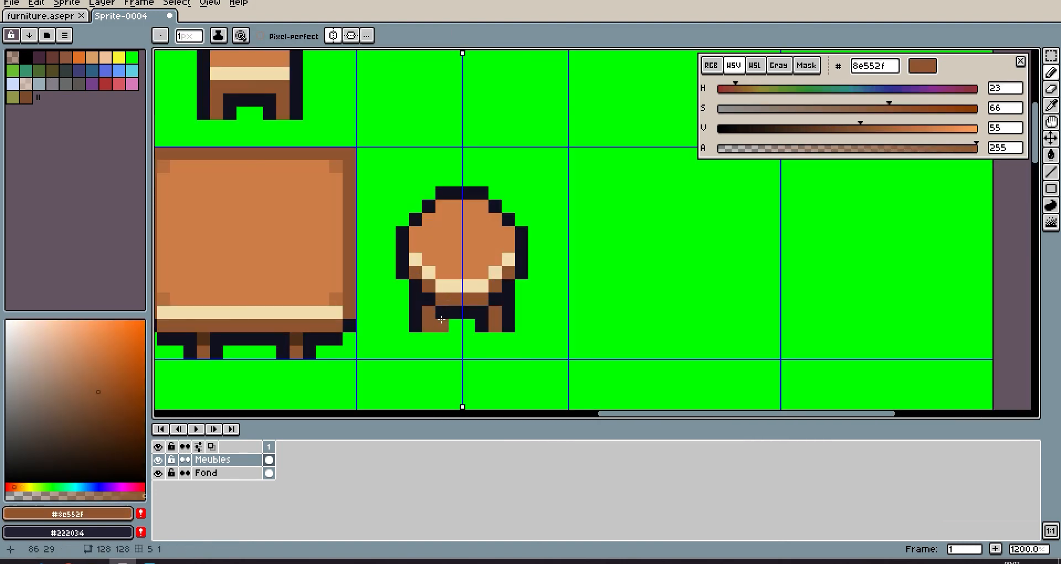
scroll(436, 273, down, 2)
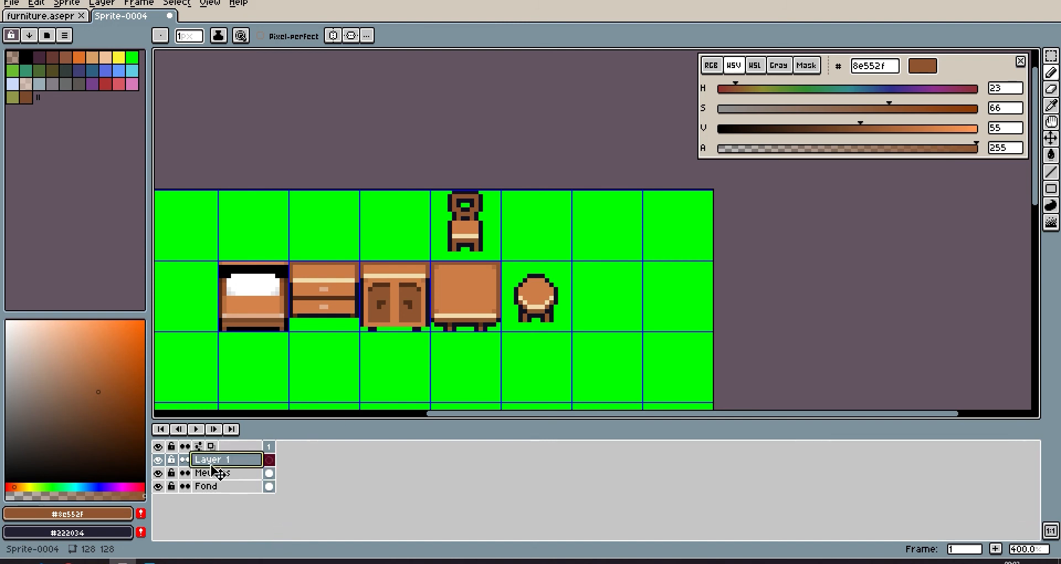
Rename Layer 1 to "objets".
double_click(212, 460)
text(objets)
key(Return)
Sample the dark outline color #222034 from the furniture file and return to Sprite-0004.
scroll(470, 301, up, 5)
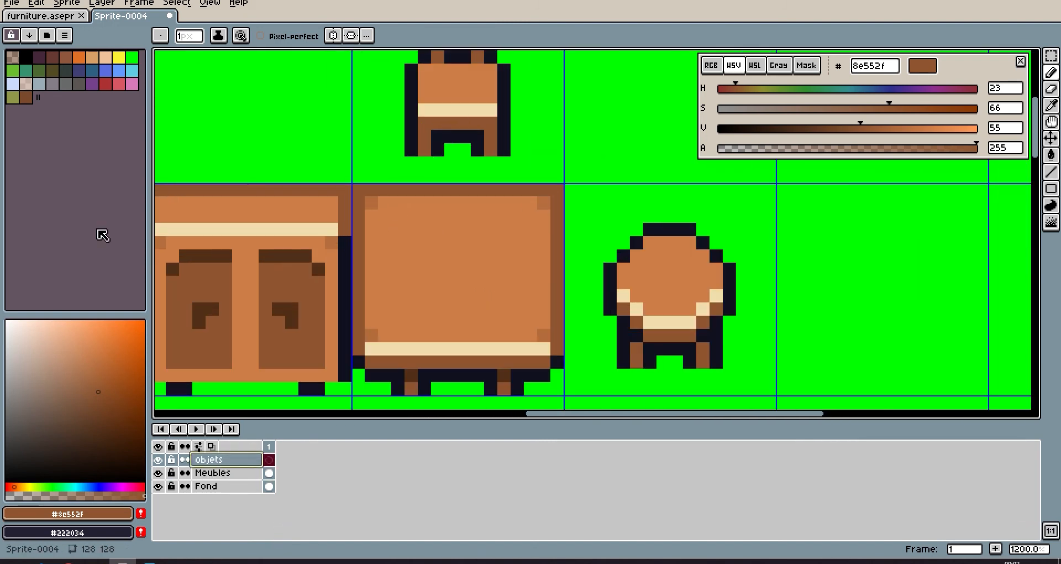
click(41, 16)
scroll(575, 348, up, 1)
drag(575, 348, 358, 178)
alt+click(359, 179)
click(121, 16)
scroll(411, 242, up, 1)
Draw a small upright knife outline in #222034 on the tabletop near its upper-left corner.
drag(411, 243, 435, 197)
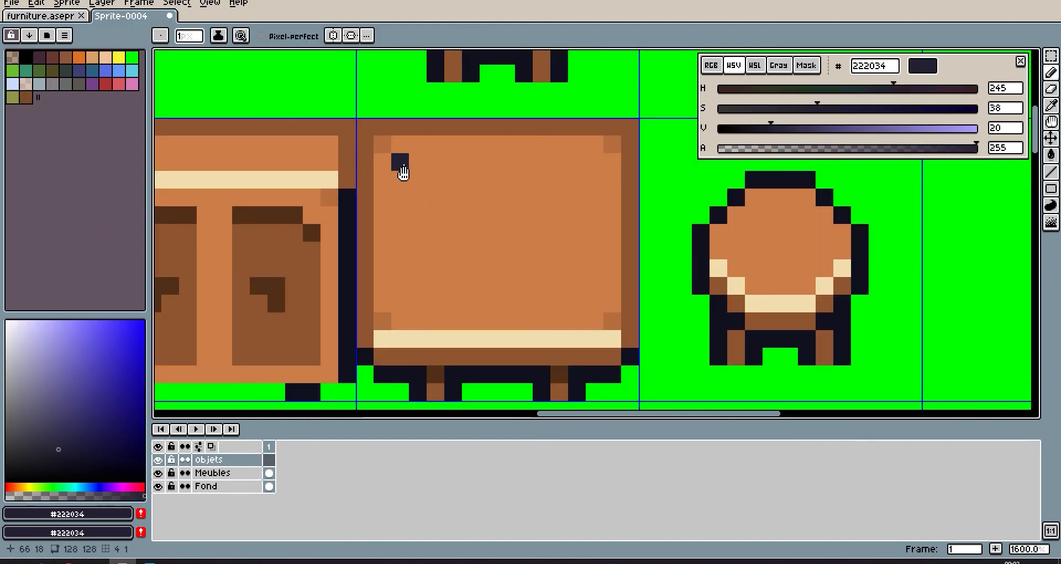
scroll(408, 132, up, 1)
mouse_move(408, 132)
mouse_down()
mouse_move(379, 259)
mouse_move(370, 247)
mouse_up()
drag(357, 269, 402, 268)
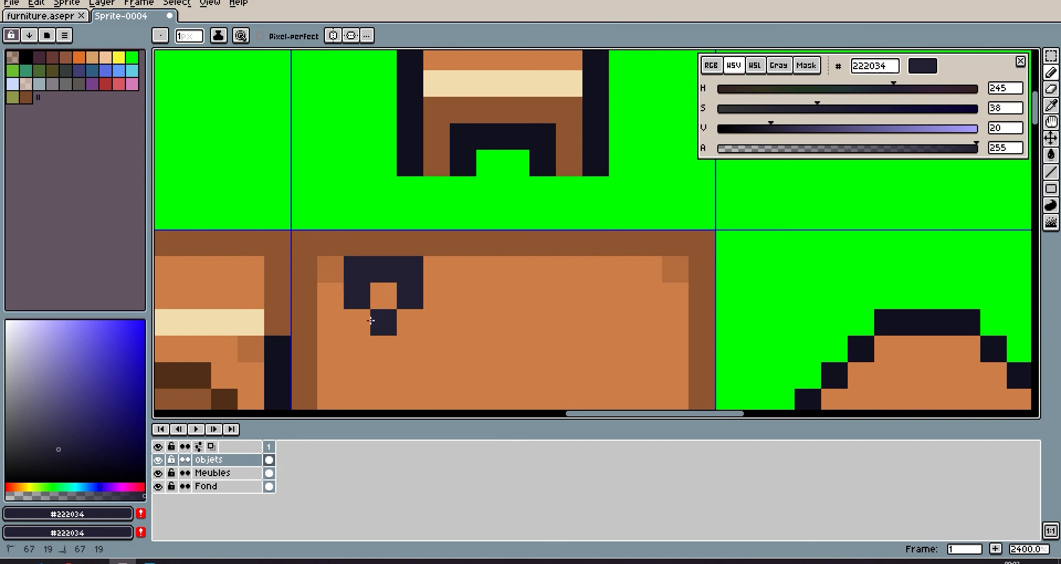
drag(371, 320, 368, 277)
mouse_move(406, 307)
mouse_down()
mouse_move(405, 332)
mouse_move(418, 296)
mouse_up()
drag(394, 323, 369, 323)
drag(361, 286, 361, 243)
drag(360, 243, 346, 279)
Fill the lower part of the knife, its blade, with a light gray.
scroll(342, 235, down, 1)
click(53, 84)
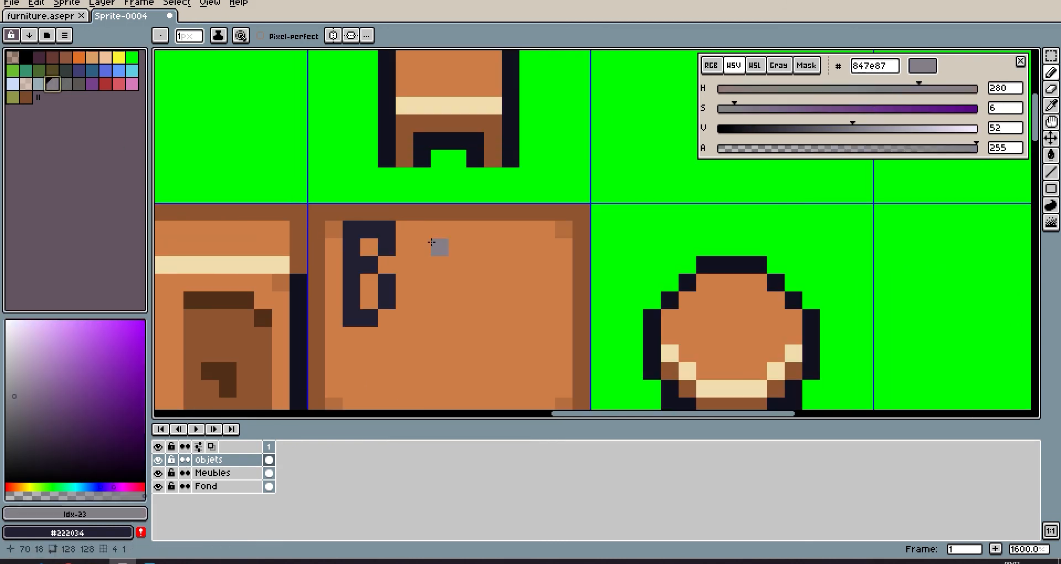
click(889, 128)
key(g)
click(369, 292)
Fill the knife's handle with dark brown #7d3d13.
click(79, 57)
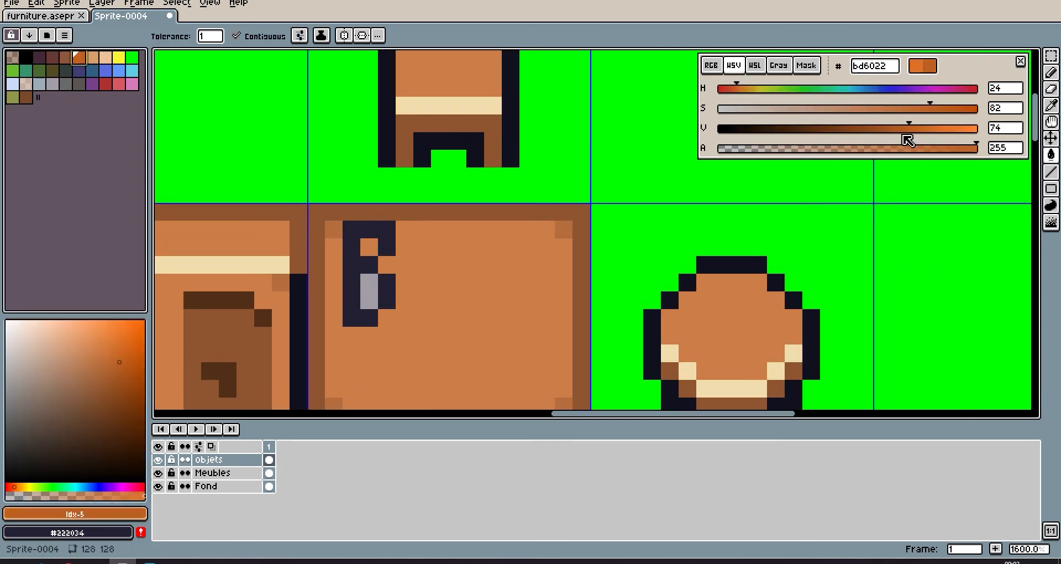
click(872, 132)
drag(386, 246, 386, 299)
click(844, 128)
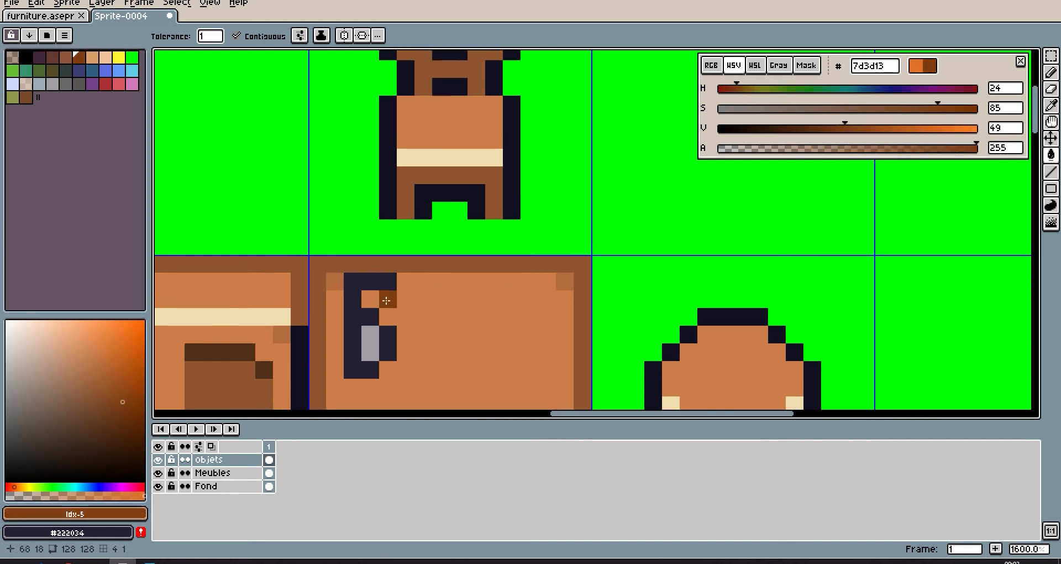
click(370, 299)
Draw a round plate outline in #222034 on the tabletop beside the knife.
scroll(469, 348, down, 1)
drag(470, 339, 443, 286)
scroll(444, 286, down, 1)
drag(444, 286, 445, 318)
scroll(445, 319, up, 3)
drag(393, 288, 403, 261)
alt+click(352, 248)
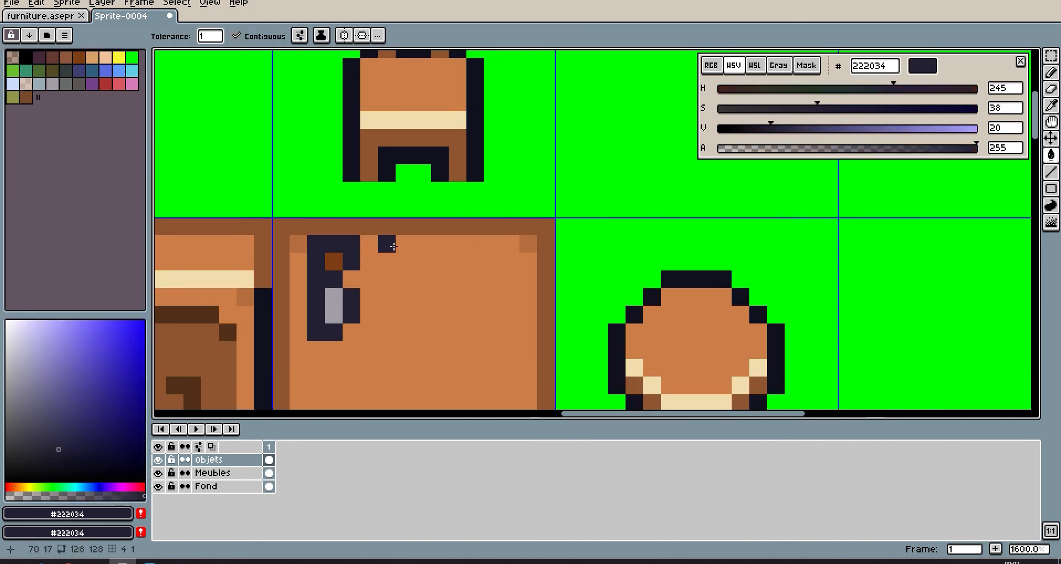
key(b)
drag(386, 295, 415, 248)
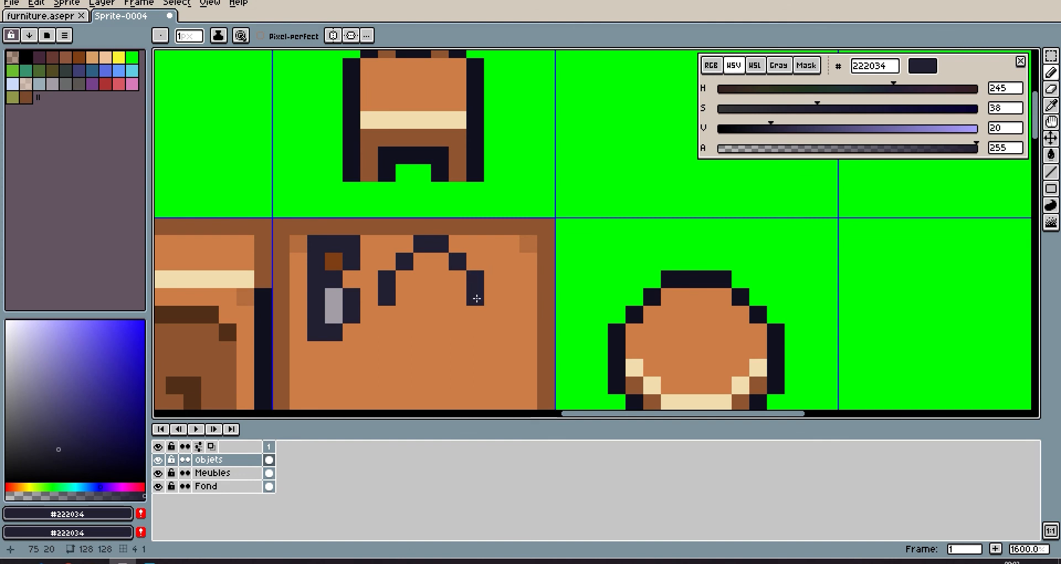
click(458, 314)
click(404, 314)
drag(422, 332, 440, 332)
drag(385, 299, 466, 273)
Fill the plate with pale gray and shade its edge with #cec7d1.
alt+click(416, 278)
key(g)
click(513, 262)
mouse_move(915, 130)
mouse_down()
mouse_move(956, 129)
mouse_move(930, 128)
mouse_up()
key(b)
mouse_move(504, 235)
mouse_down()
mouse_move(538, 249)
mouse_move(539, 270)
mouse_up()
drag(484, 305, 474, 294)
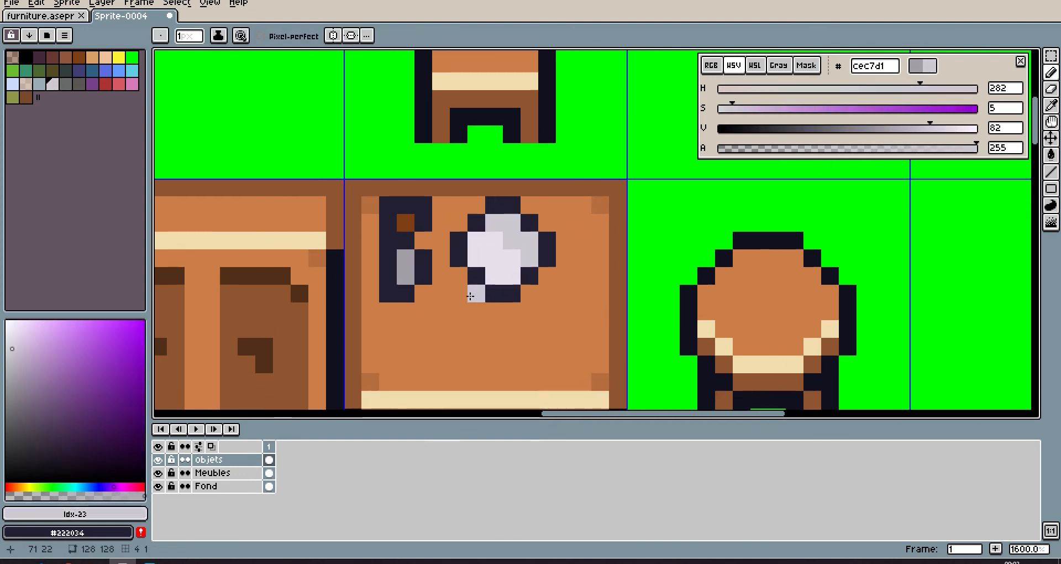
Draw a drumstick outline with a forked bone end in #222034 on the lower-right part of the tabletop.
scroll(488, 207, down, 2)
mouse_move(477, 258)
mouse_down()
mouse_move(476, 241)
mouse_move(457, 289)
mouse_move(507, 224)
mouse_up()
scroll(455, 270, down, 1)
scroll(497, 232, up, 3)
alt+click(494, 226)
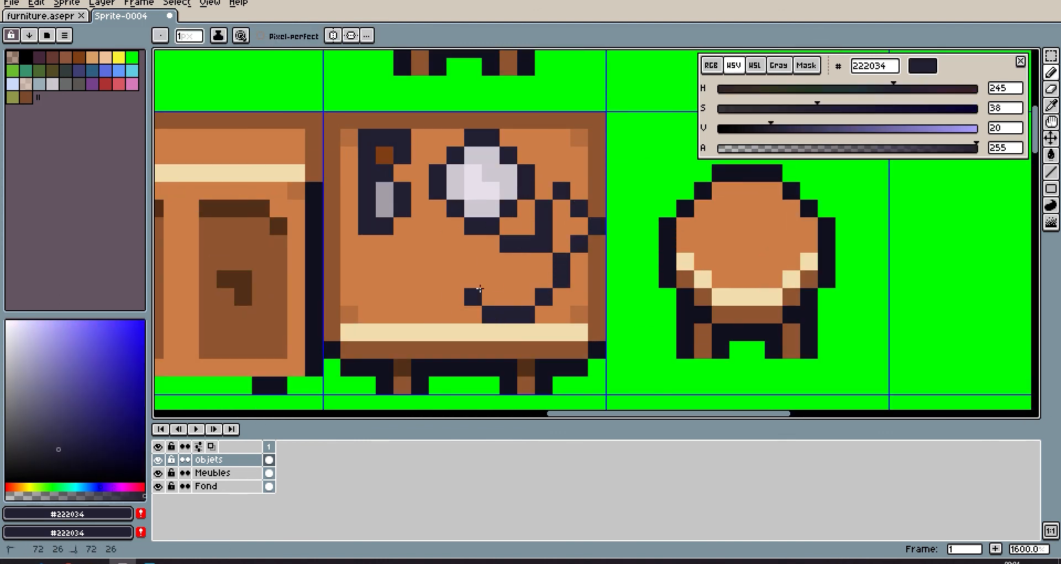
scroll(491, 257, right, 3)
scroll(442, 259, up, 1)
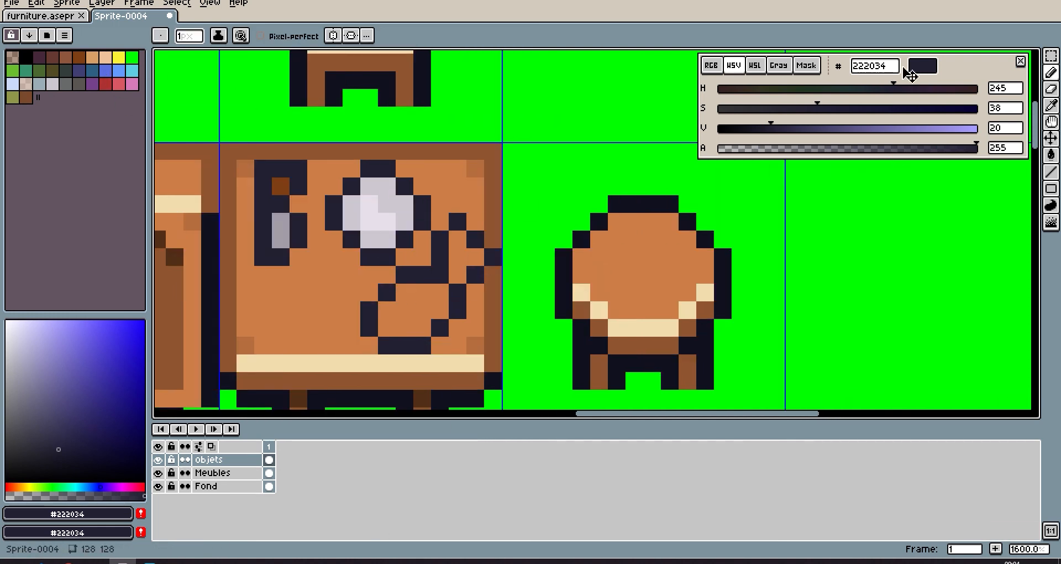
key(ctrl+z)
drag(304, 174, 358, 216)
Mix the orange-brown #b75a00 from the palette brown and fill the drumstick's meat with it.
alt+click(335, 227)
click(26, 97)
drag(389, 245, 514, 230)
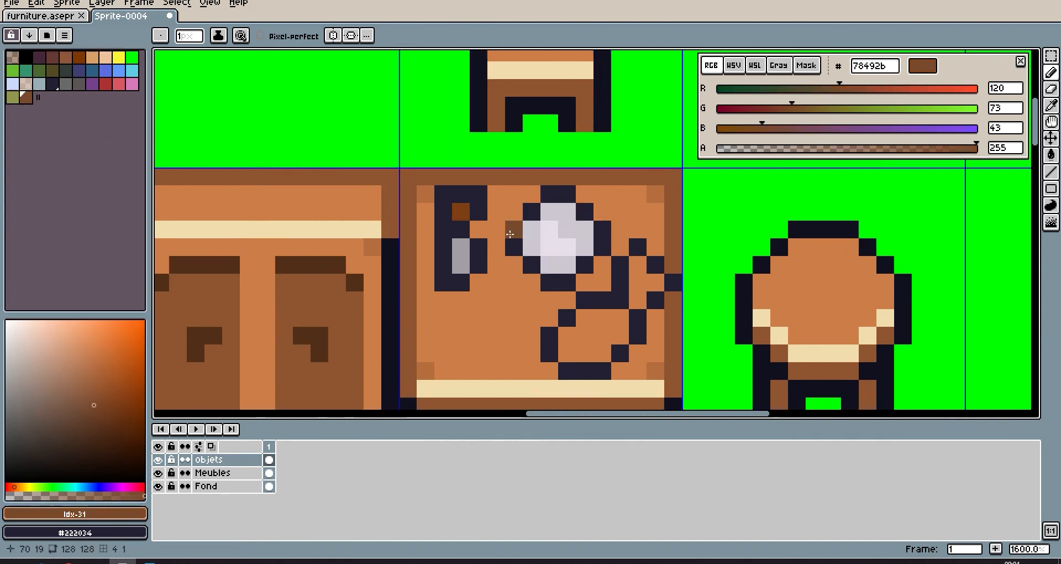
scroll(514, 230, down, 1)
scroll(758, 244, up, 1)
drag(761, 129, 717, 128)
drag(878, 89, 912, 92)
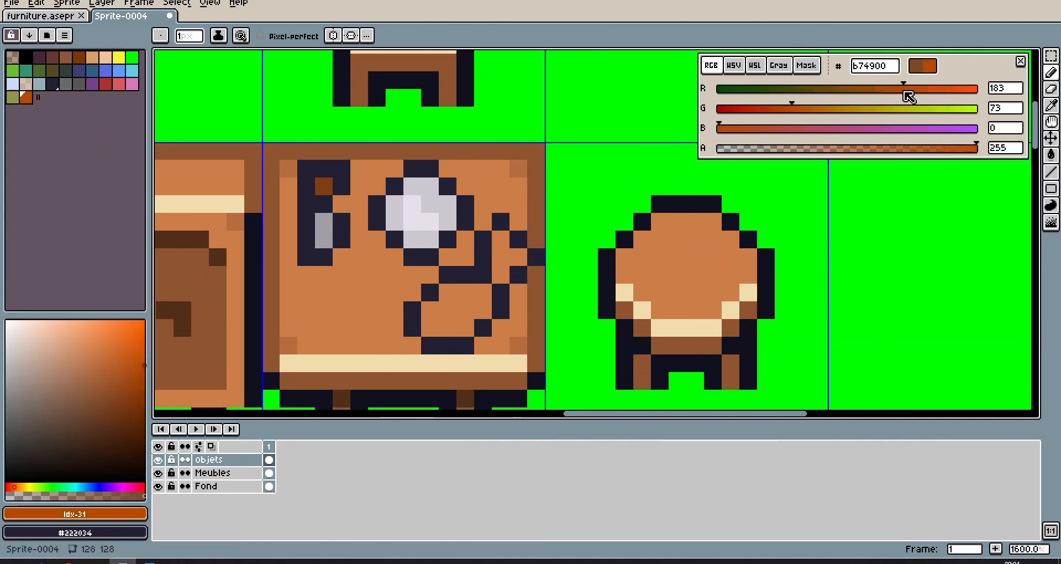
drag(794, 111, 810, 109)
key(g)
scroll(470, 271, right, 3)
scroll(469, 271, down, 1)
click(417, 289)
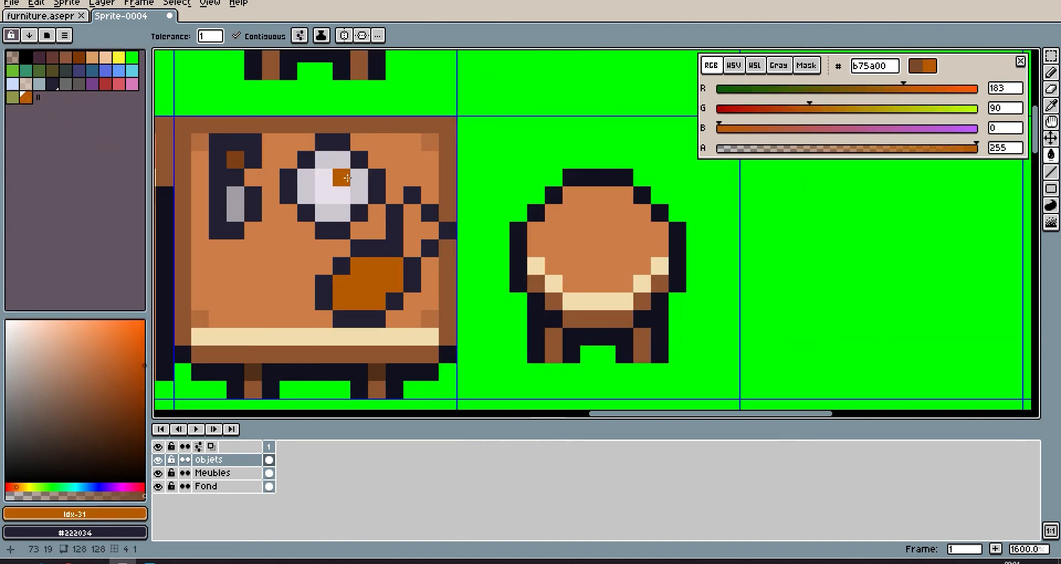
Fill the drumstick's bone with the plate's pale center color.
alt+click(342, 191)
scroll(633, 162, down, 2)
scroll(528, 207, up, 3)
click(516, 174)
Recolor the drumstick's meat with the brighter orange #d46600.
alt+click(472, 235)
click(733, 65)
click(932, 128)
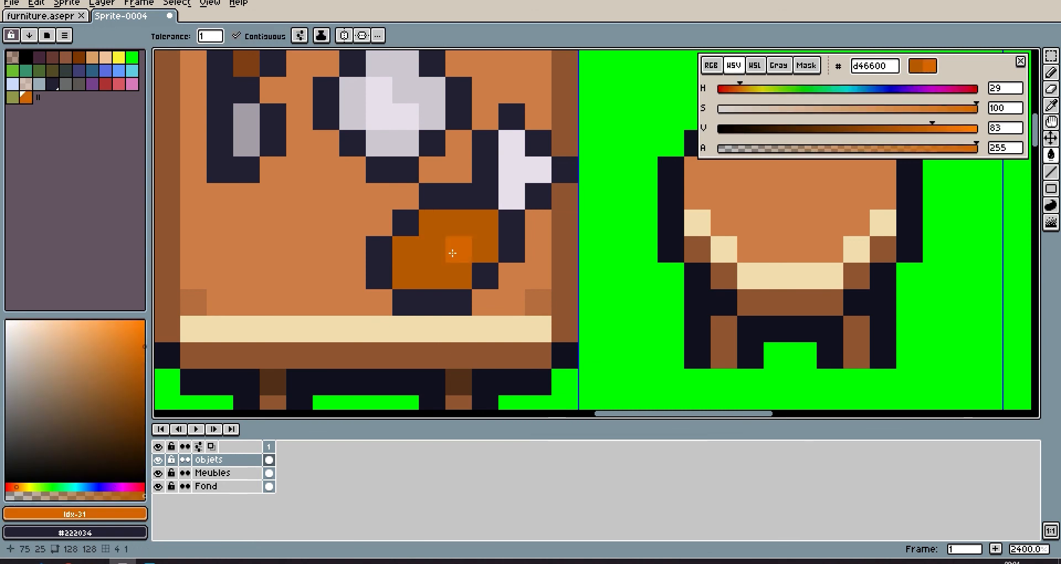
click(452, 253)
Shade the lower and right edges of the drumstick's meat with #bf5c00.
scroll(451, 253, down, 3)
click(913, 128)
scroll(514, 247, up, 3)
key(b)
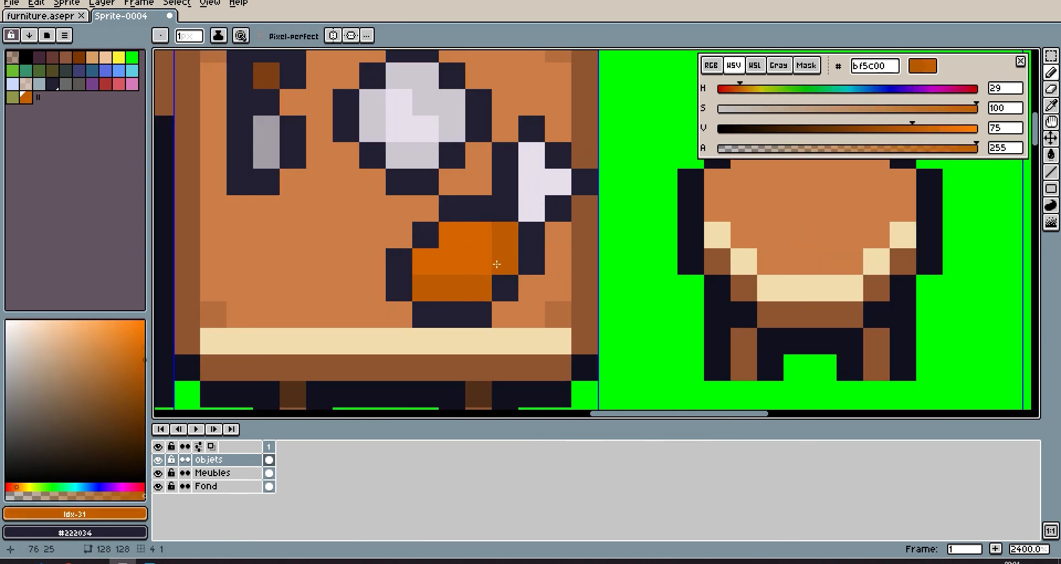
drag(497, 264, 479, 263)
click(961, 128)
scroll(425, 259, down, 5)
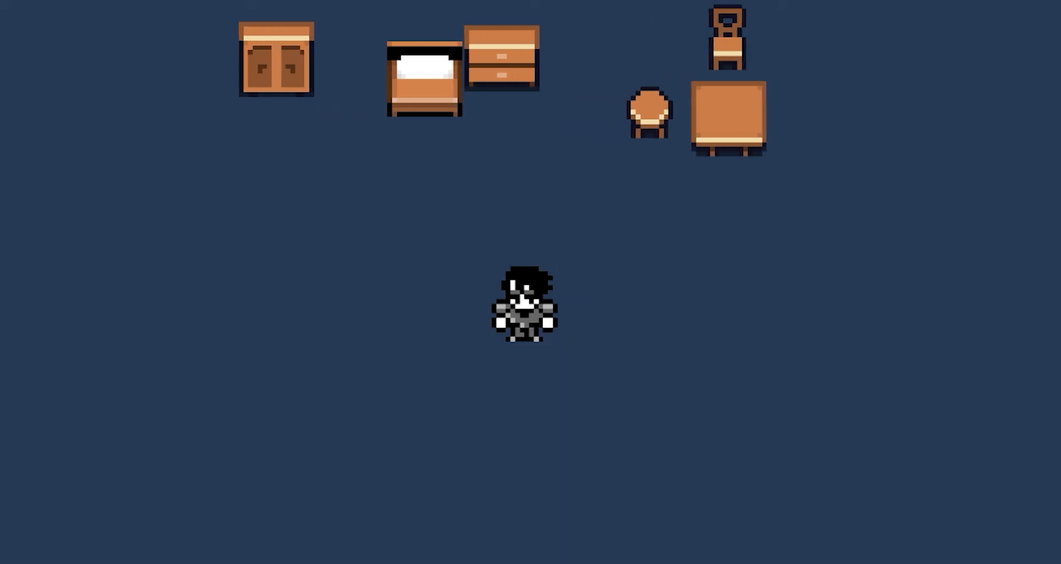
key(Left)
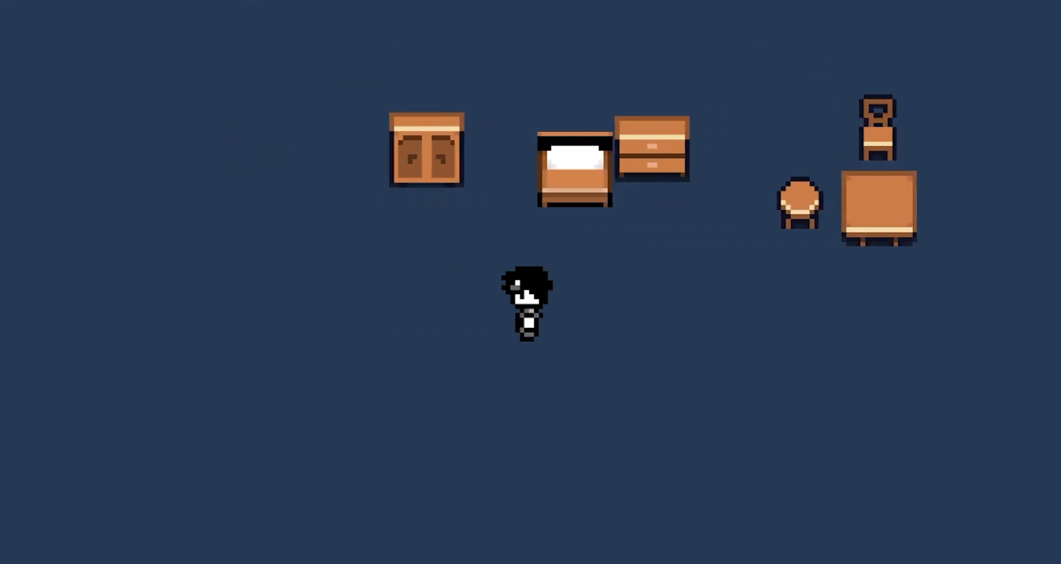
key(Up)
key(Right)
key(Left)
key(Left)
key(Up)
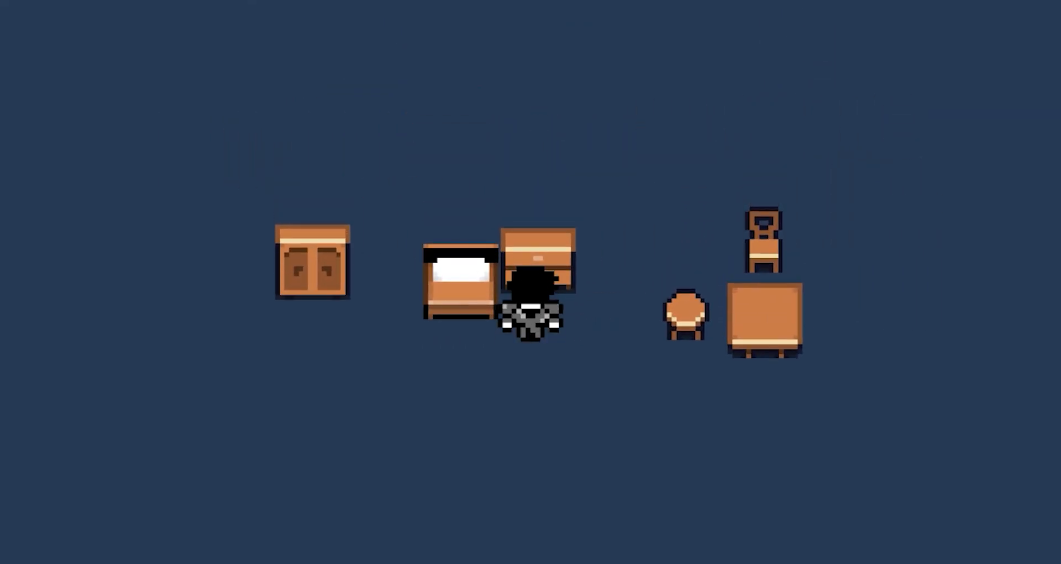
key(Right)
key(Down)
key(Right)
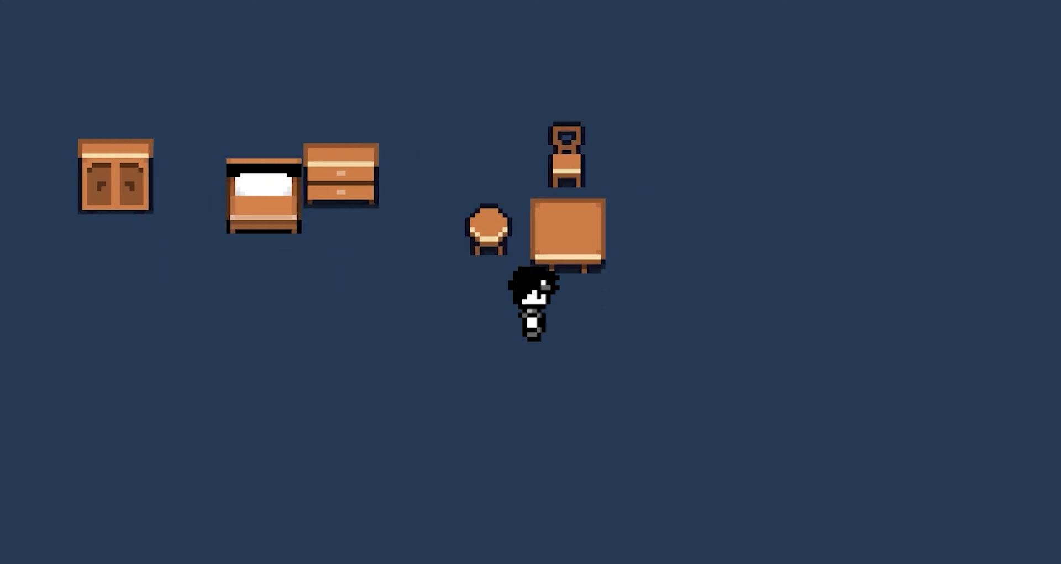
key(Up)
key(Left)
key(Up)
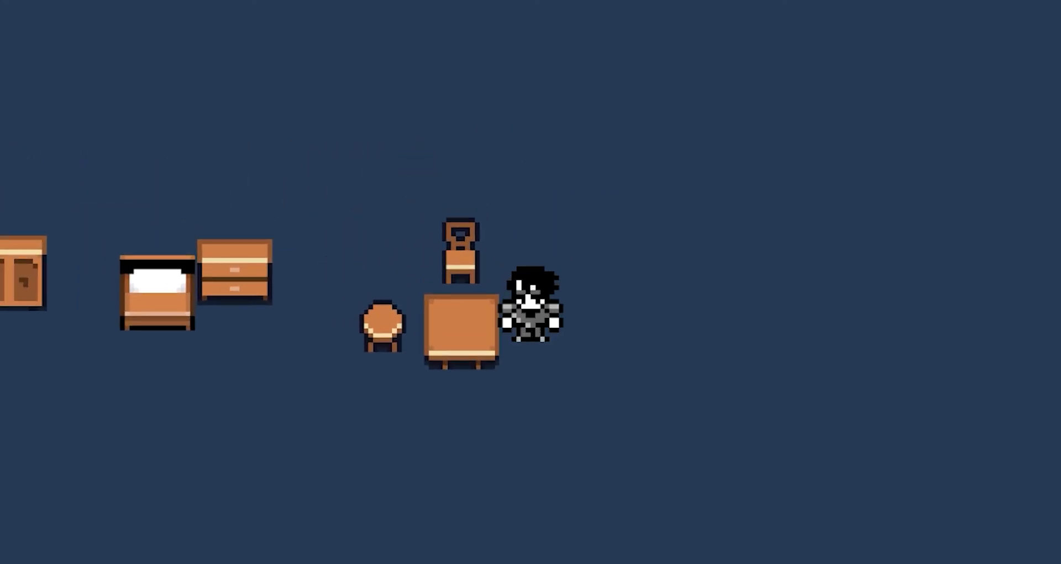
key(Left)
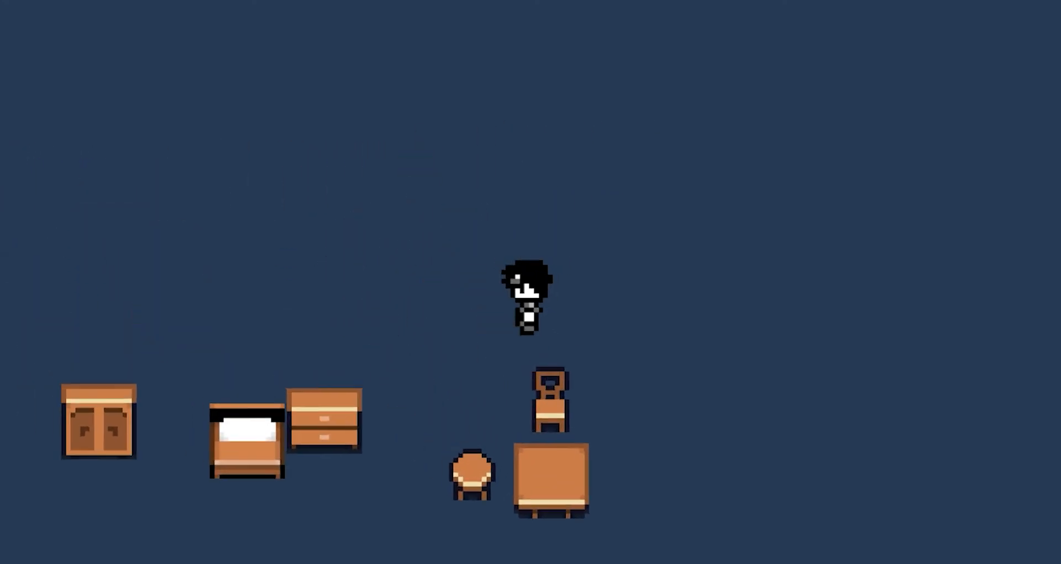
key(Down)
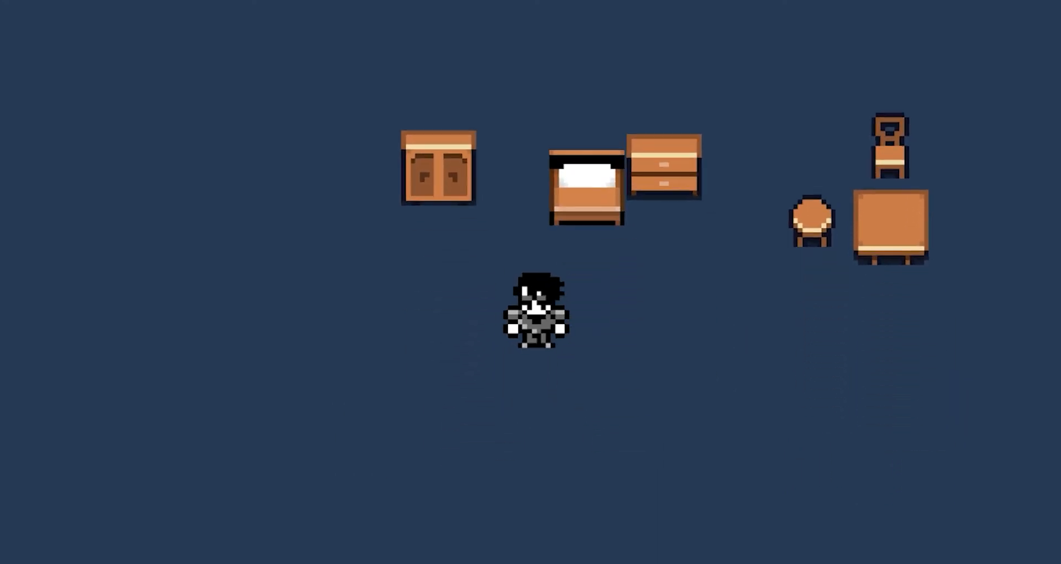